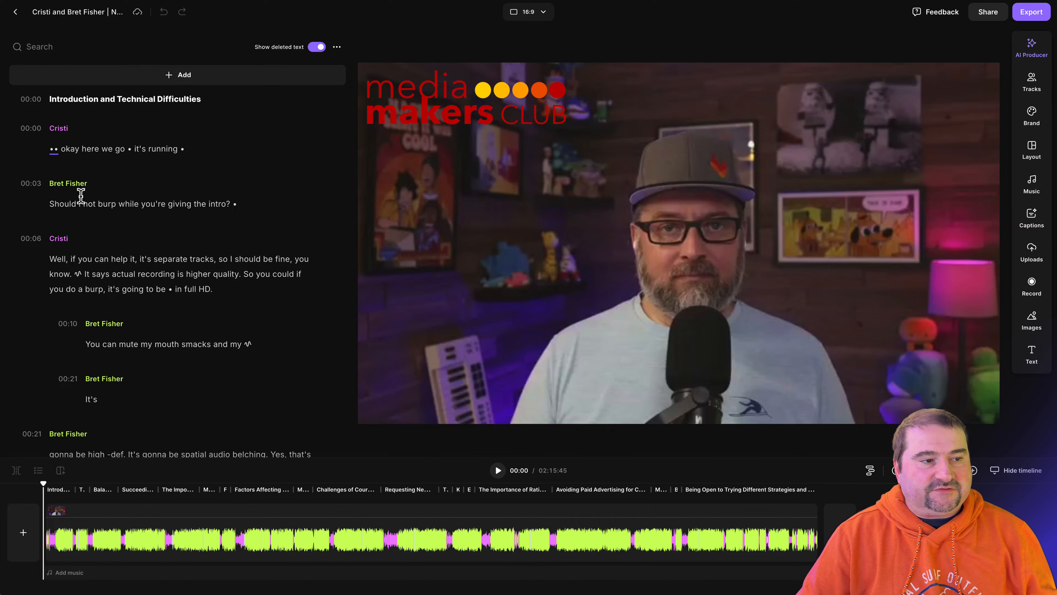
Expand the speaker tracks in the timeline and select the host's audio track to show its waveform
mouse_move(182, 229)
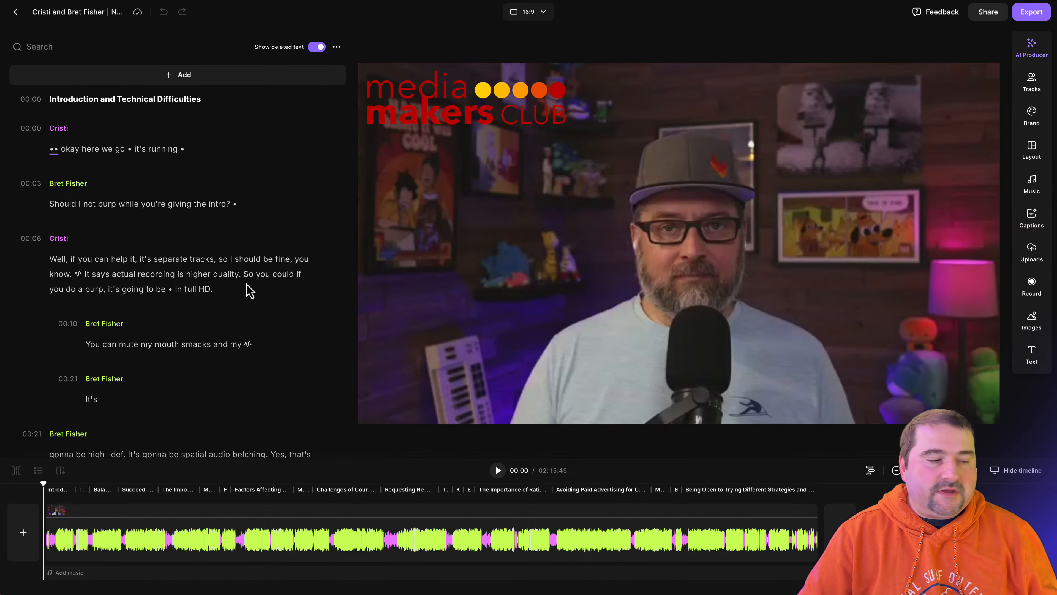
scroll(249, 290, down, 20)
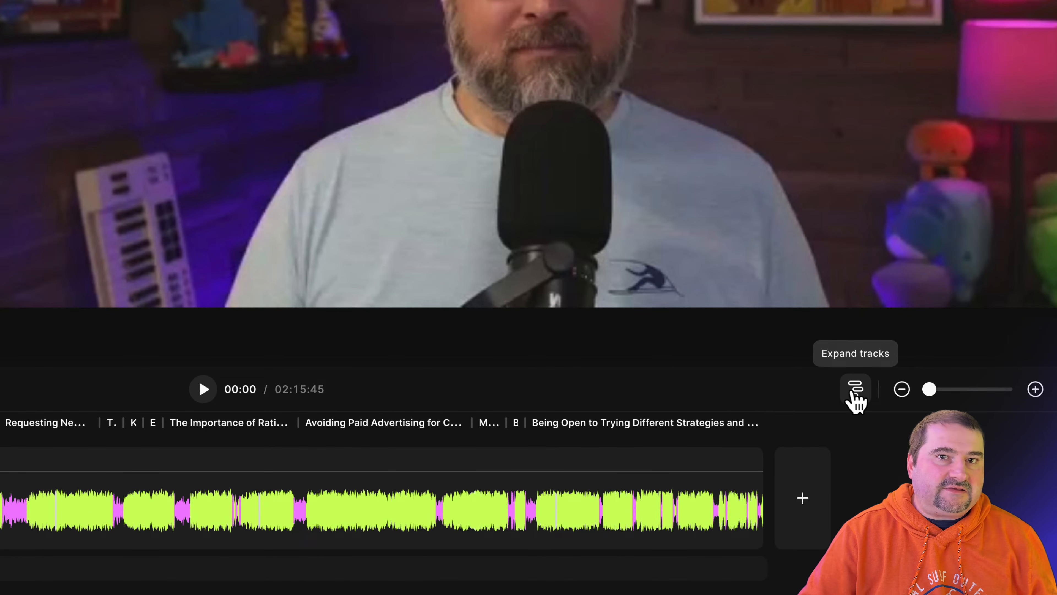
click(855, 393)
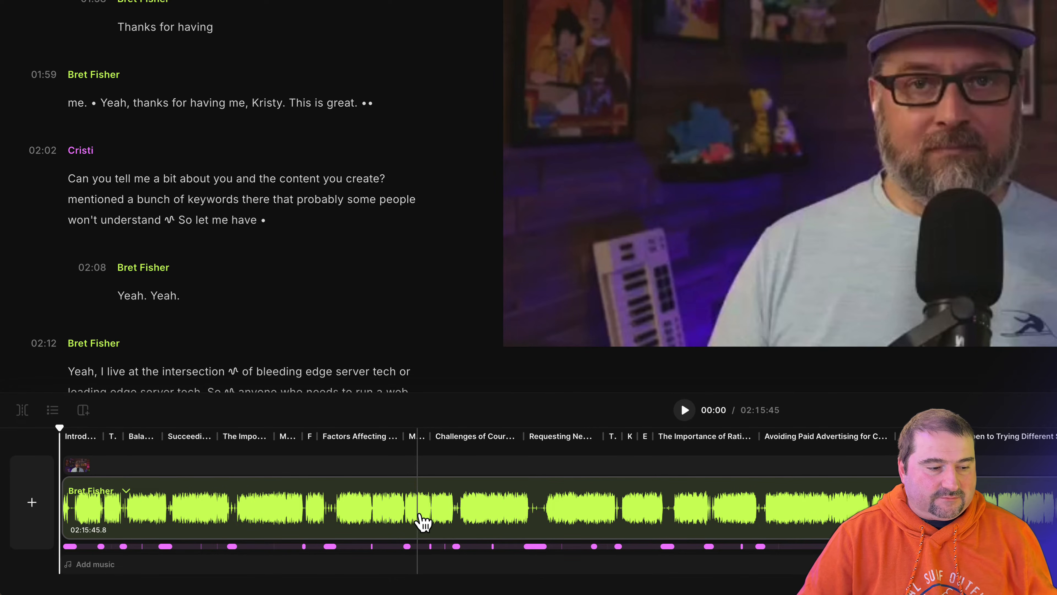
click(267, 549)
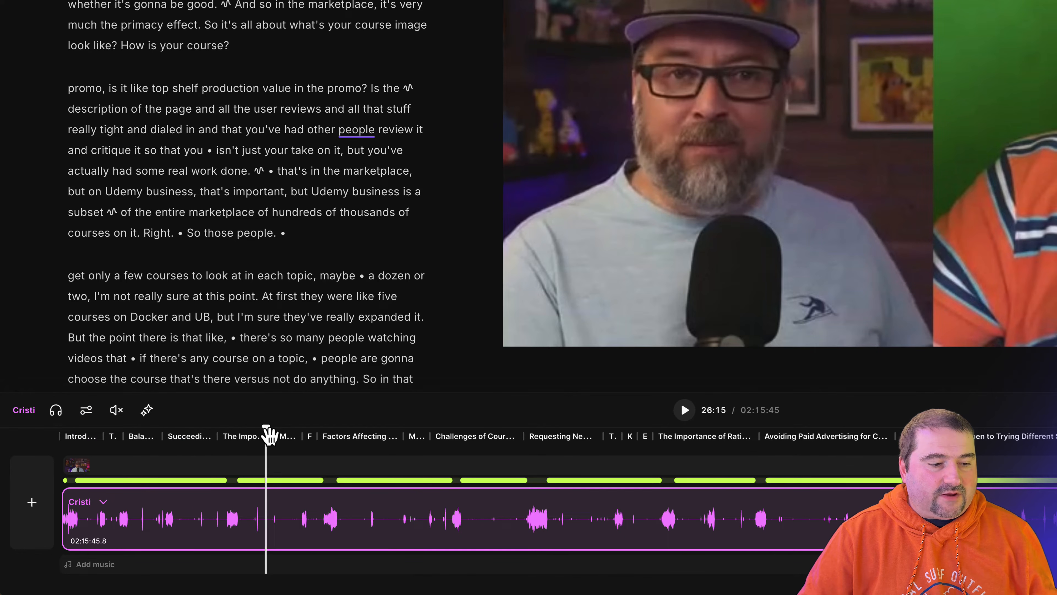
Add a scene at 35:12, where the host stops speaking in the "Factors Affecting Revenue on Udemy" chapter
drag(276, 435, 387, 439)
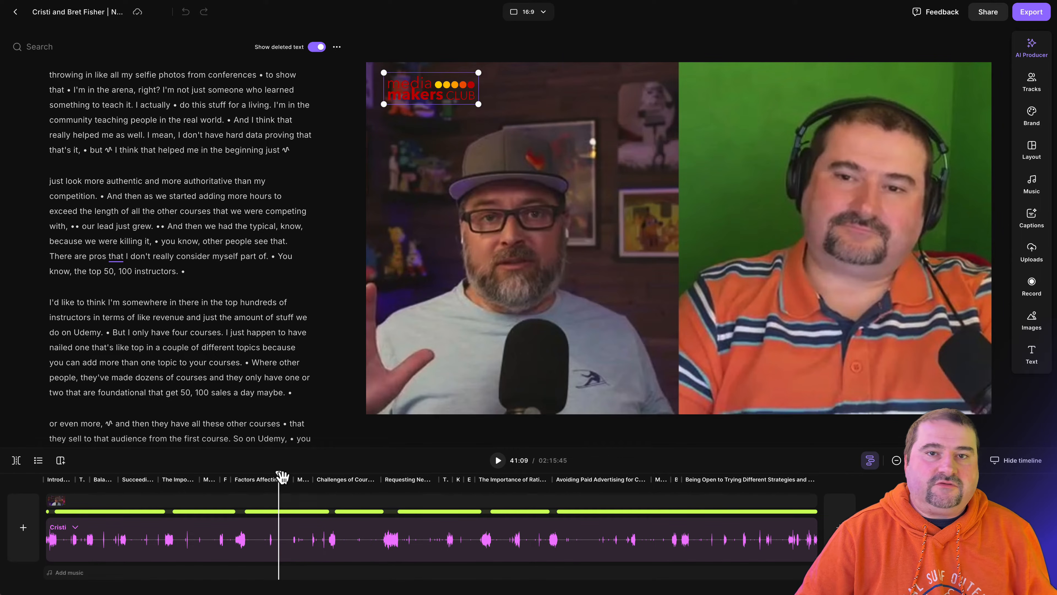
drag(282, 476, 242, 479)
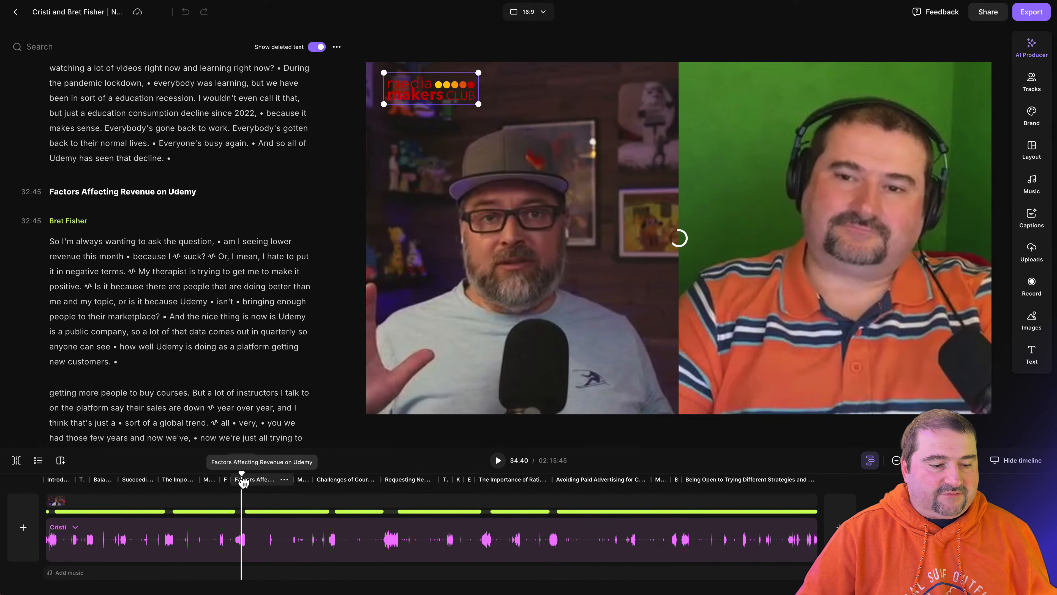
ctrl+scroll(246, 553, up, 3)
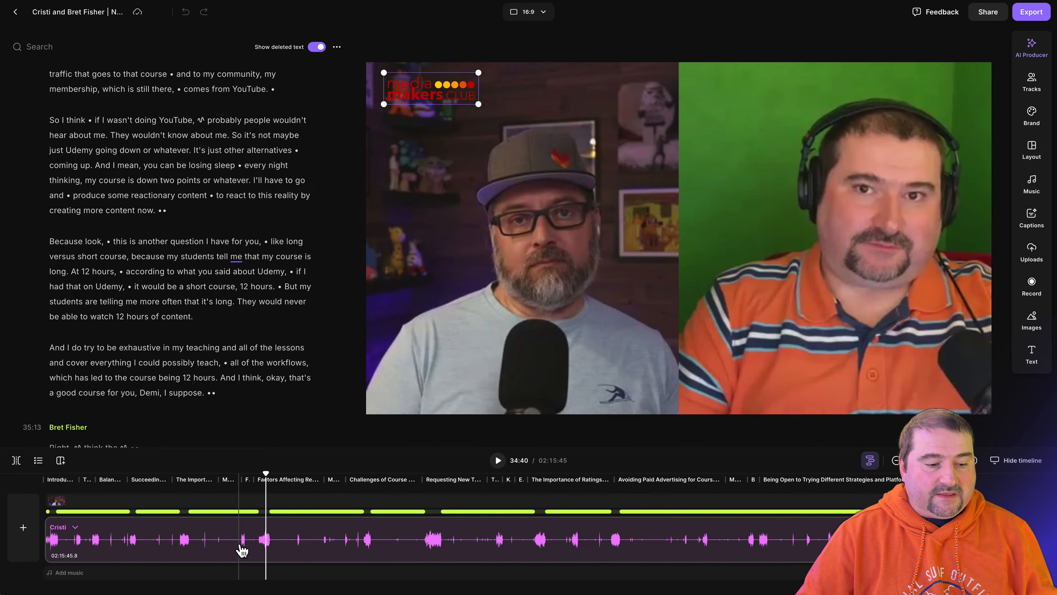
ctrl+scroll(289, 554, up, 5)
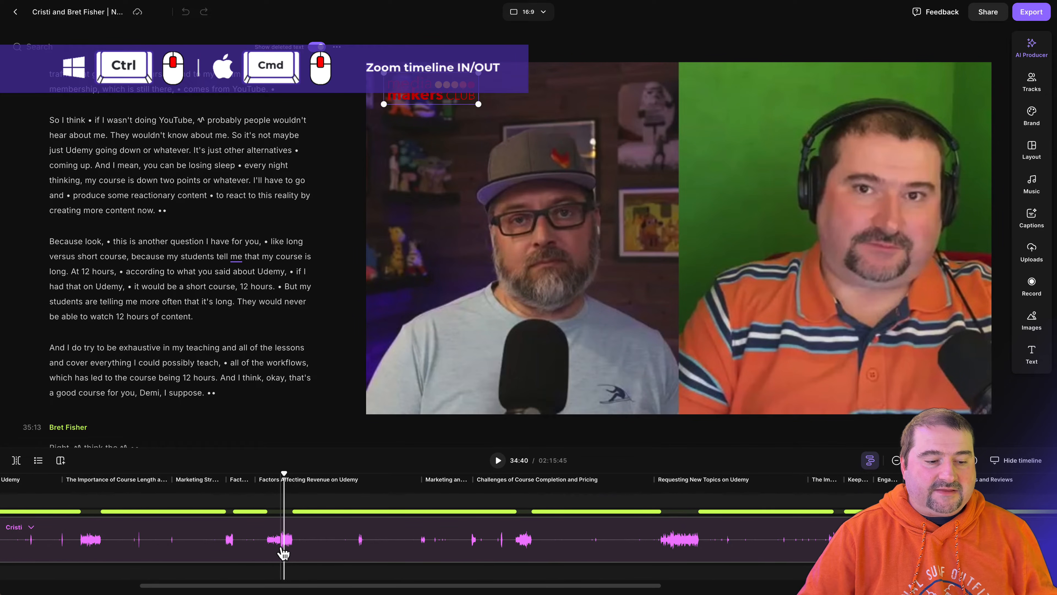
ctrl+scroll(281, 551, up, 4)
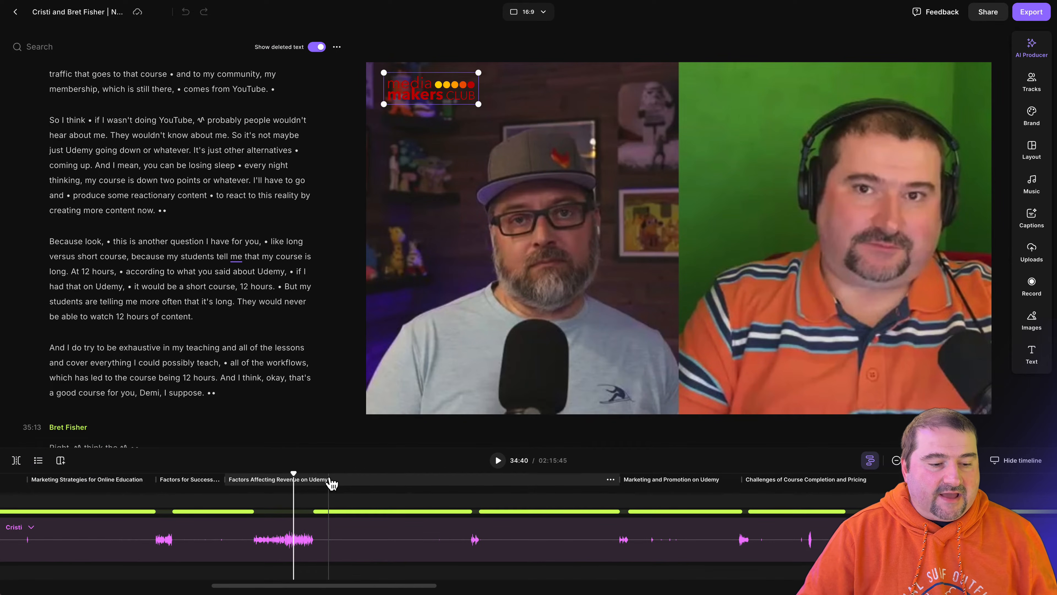
click(304, 478)
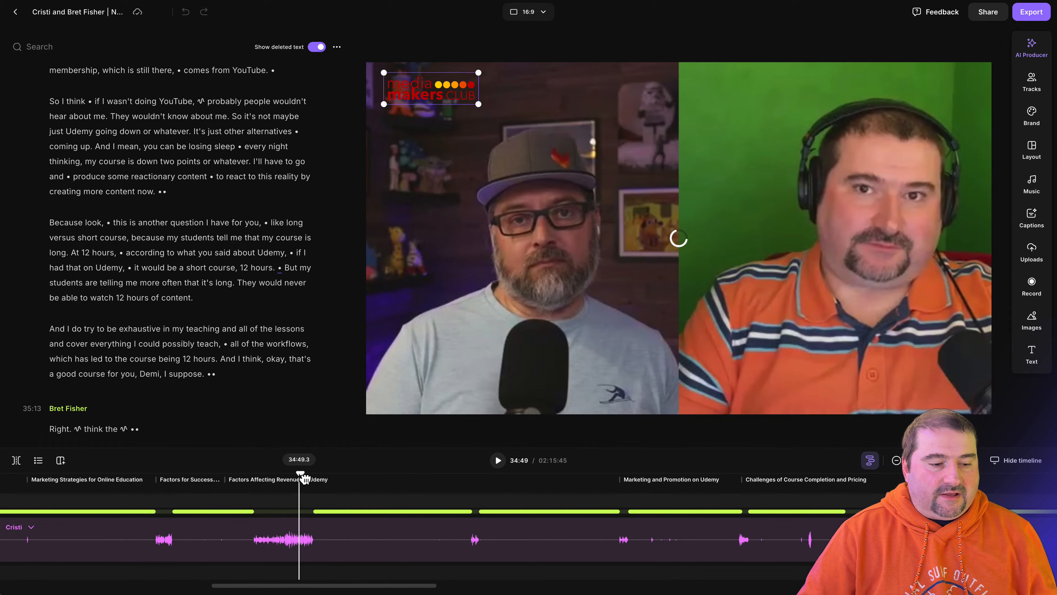
drag(308, 478, 404, 483)
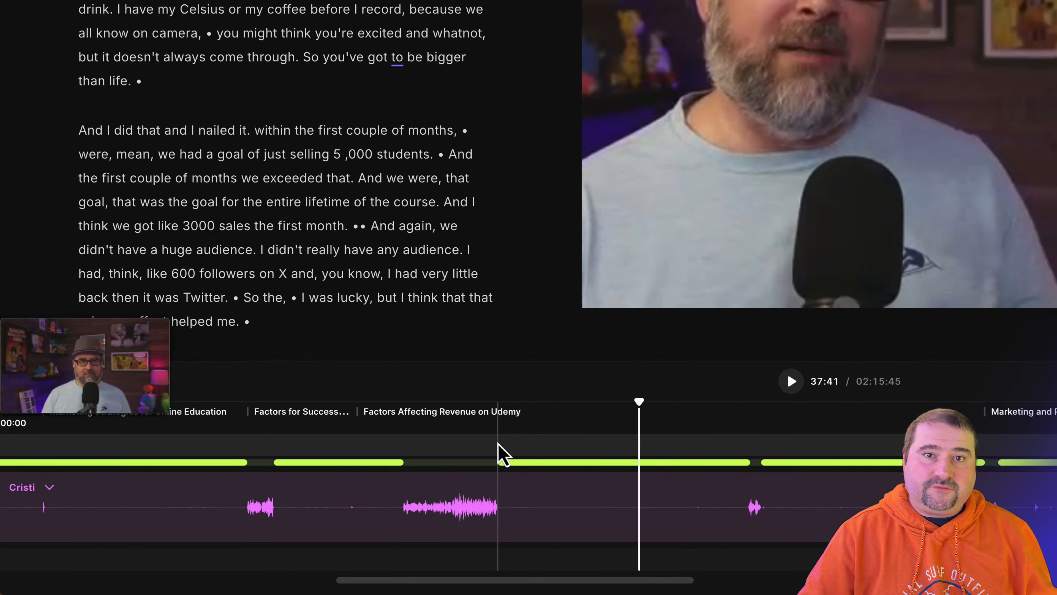
click(499, 445)
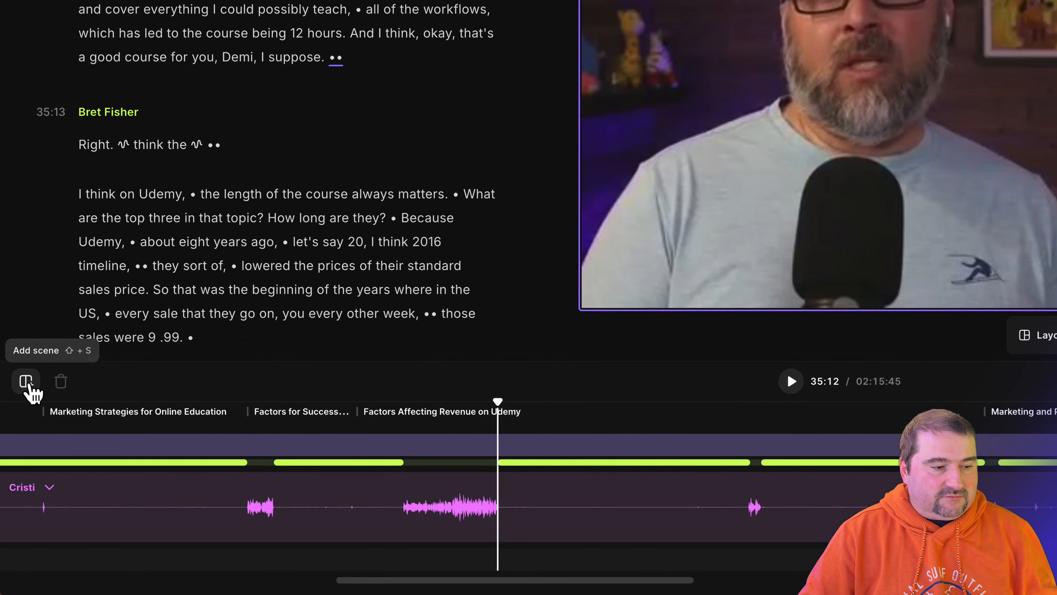
click(27, 382)
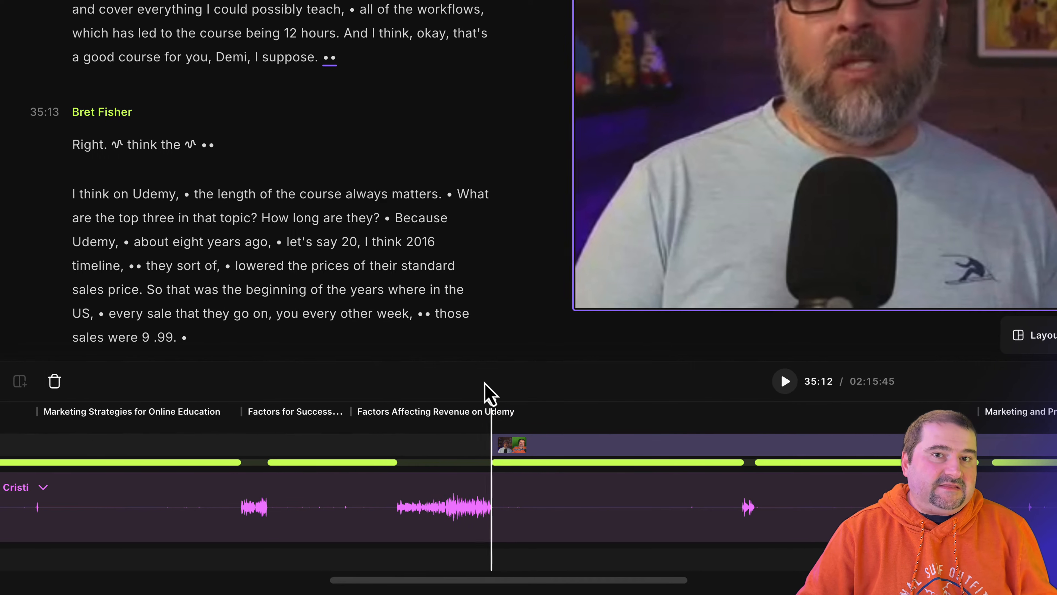
Add another scene at 39:29, just before the host starts speaking again
drag(496, 408, 662, 412)
mouse_move(573, 411)
mouse_down()
mouse_move(654, 406)
mouse_move(591, 407)
mouse_up()
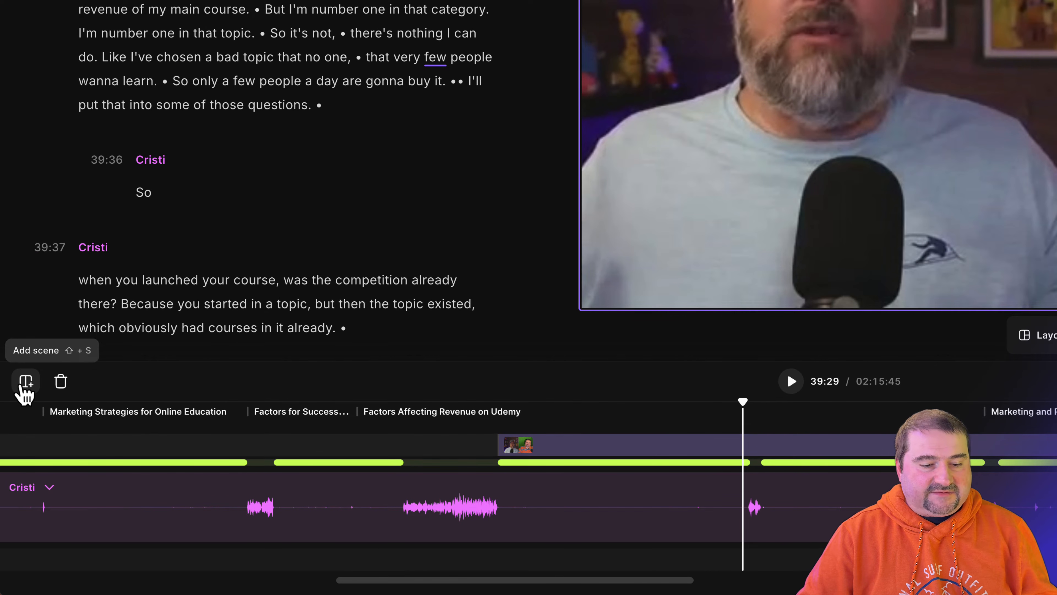
click(24, 385)
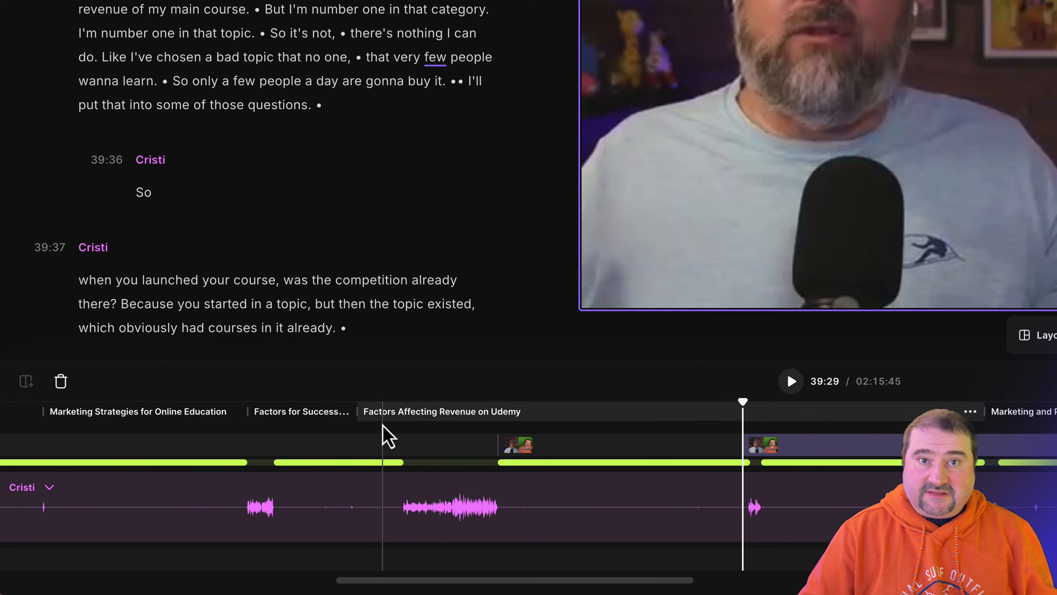
Set the layout of the scene between 35:12 and 39:29 to Fullscreen
drag(747, 408, 649, 408)
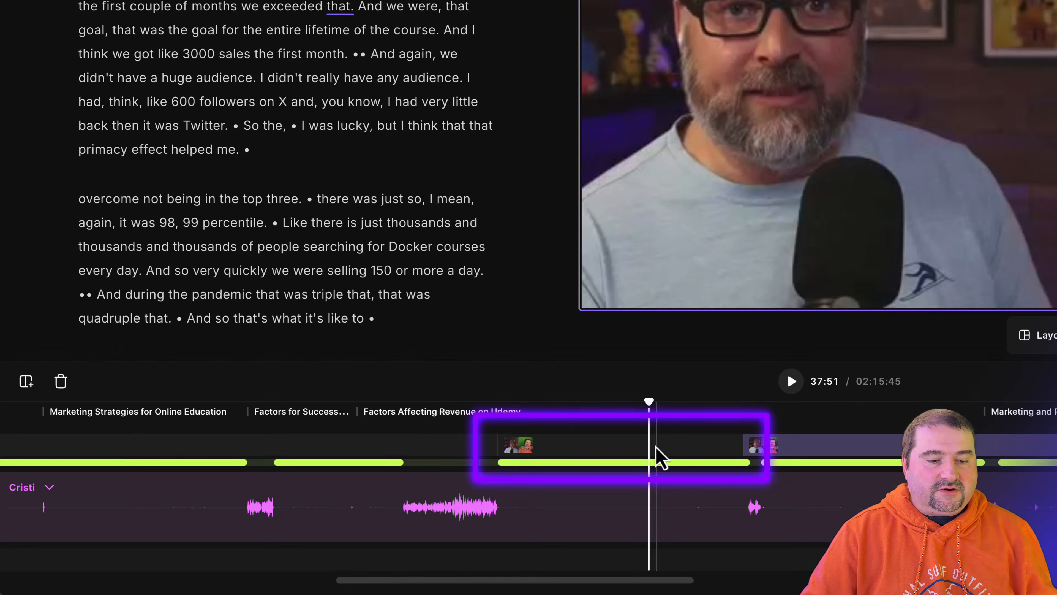
click(675, 459)
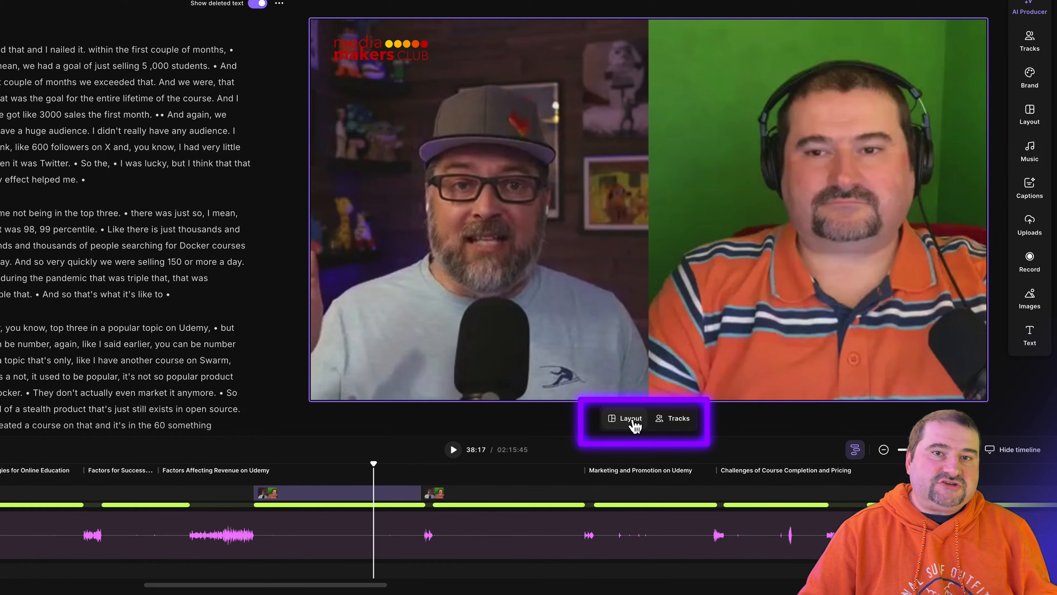
click(632, 418)
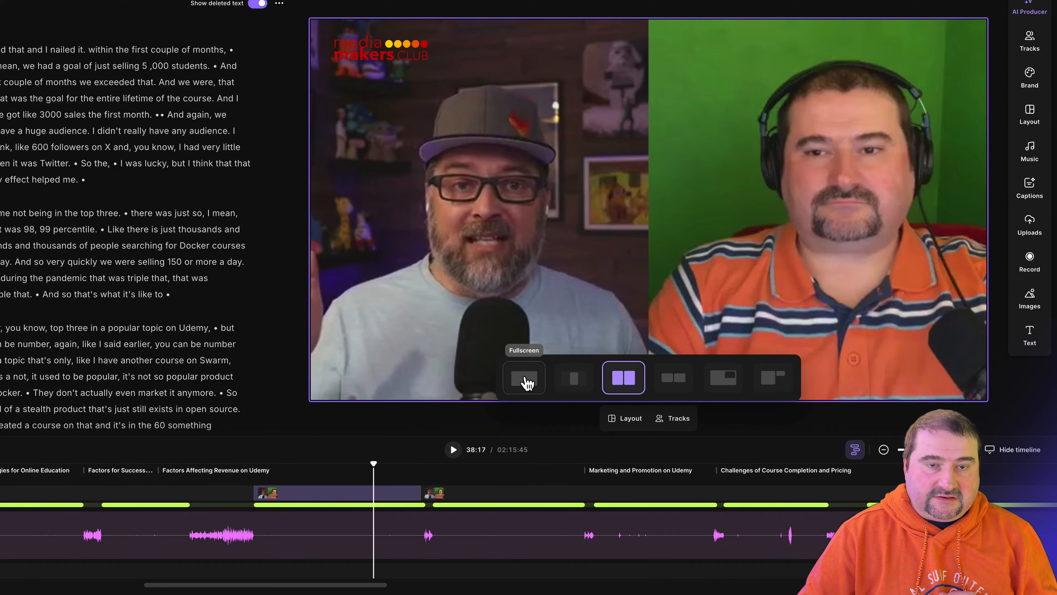
click(525, 378)
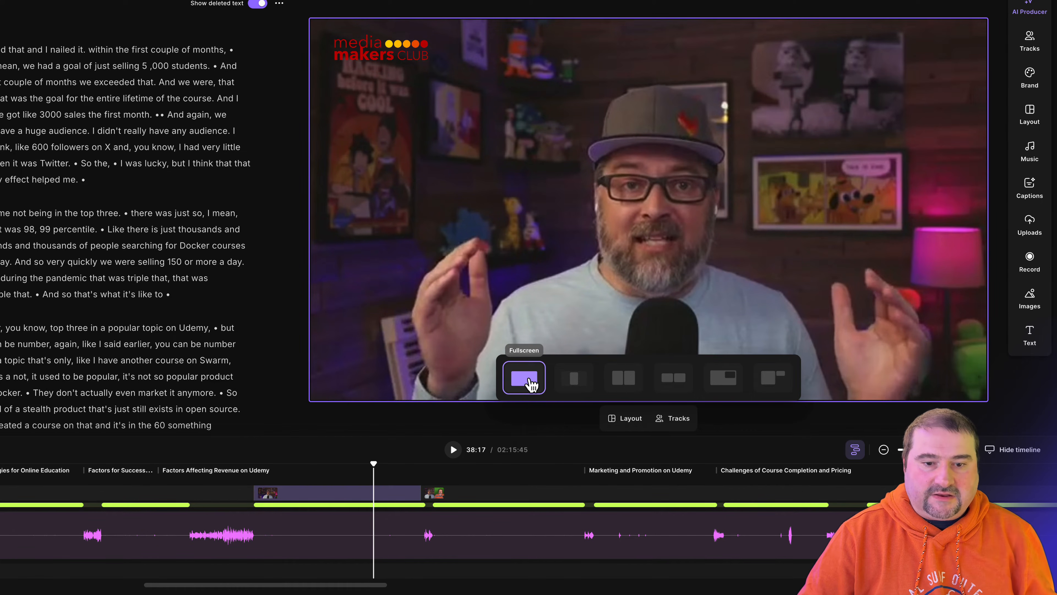
Check the layout before, inside and after the fullscreen scene, and play back the switch at its start
click(249, 473)
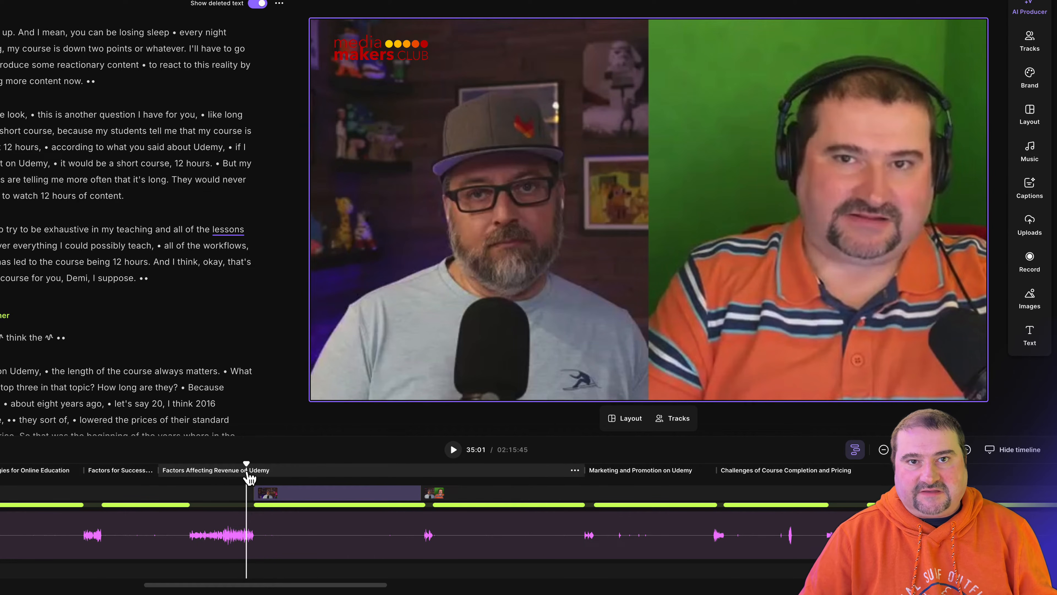
click(330, 469)
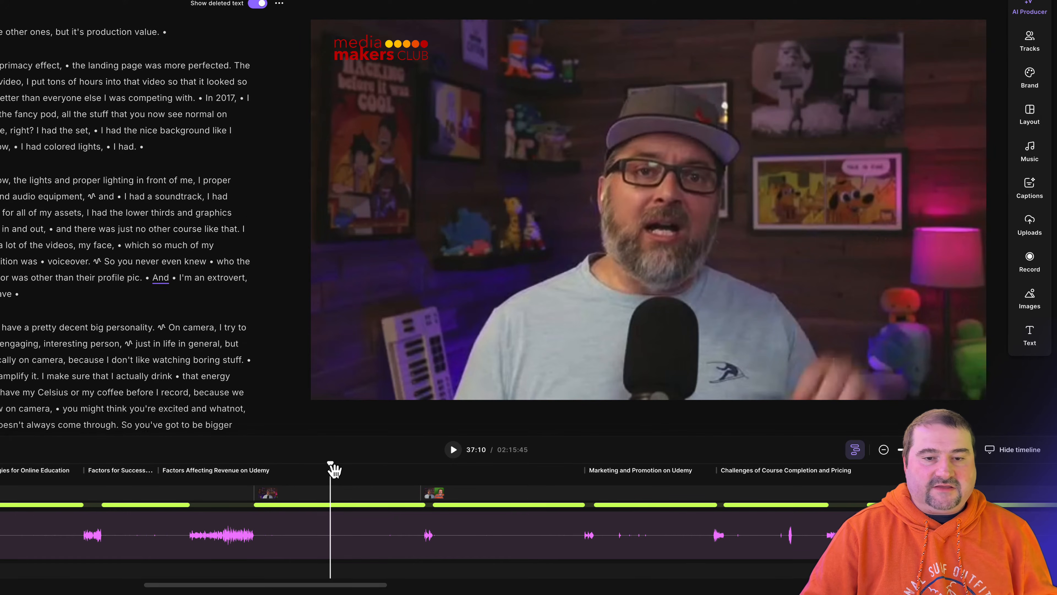
click(431, 469)
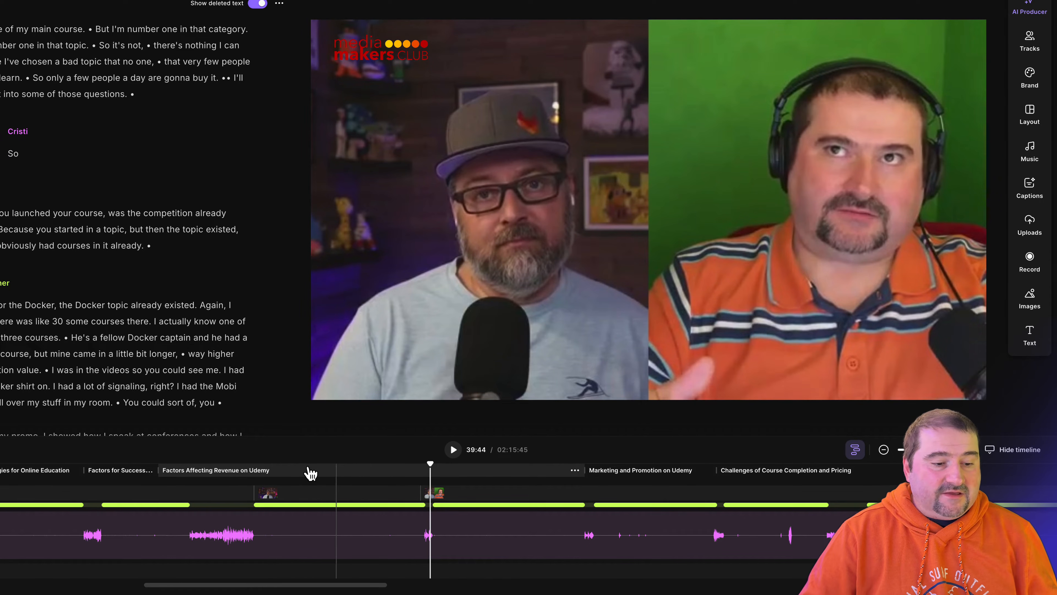
click(249, 470)
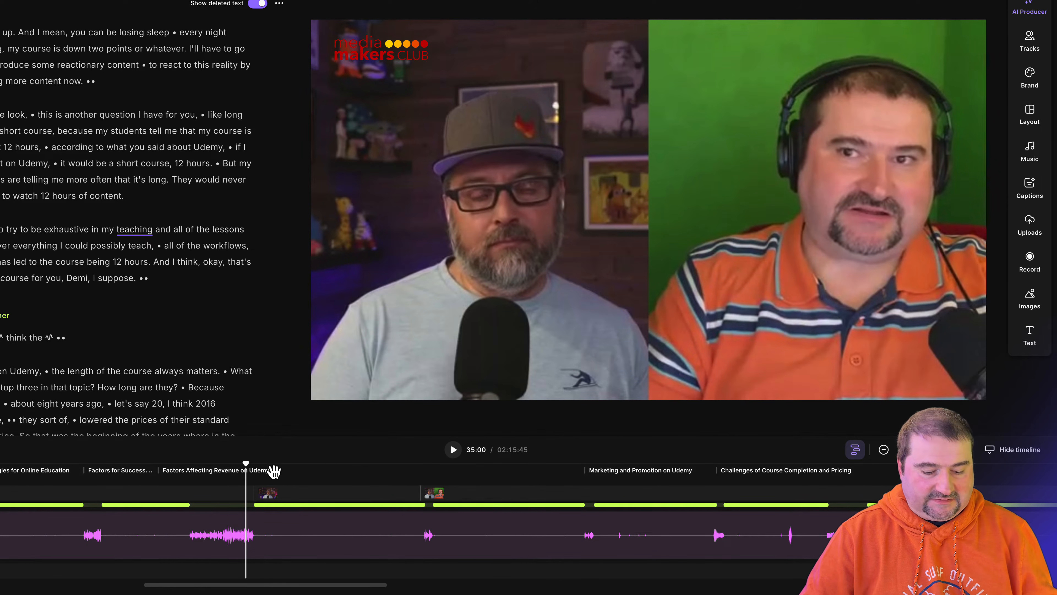
click(304, 470)
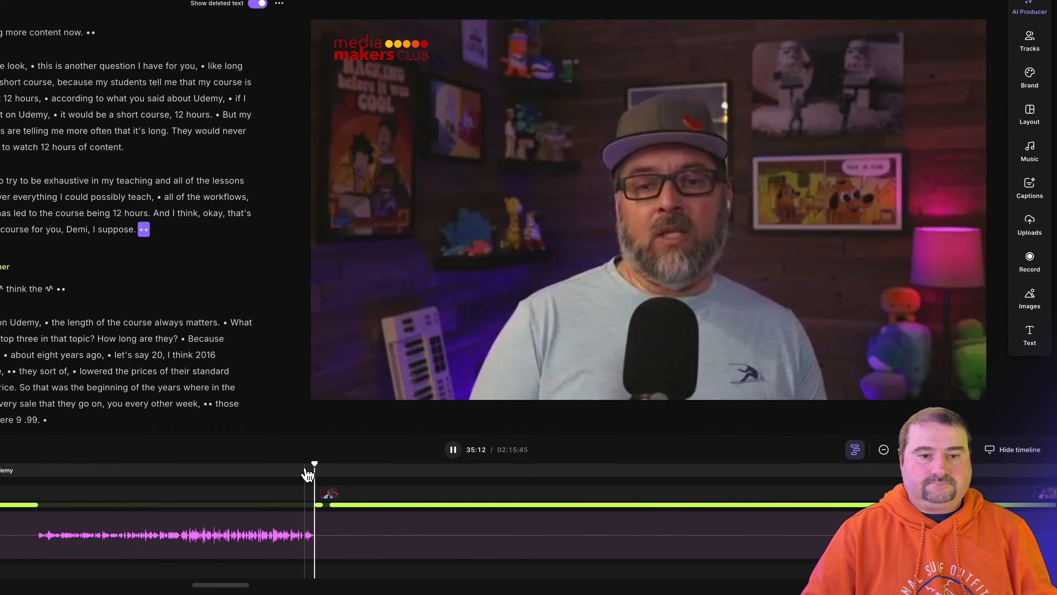
key(space)
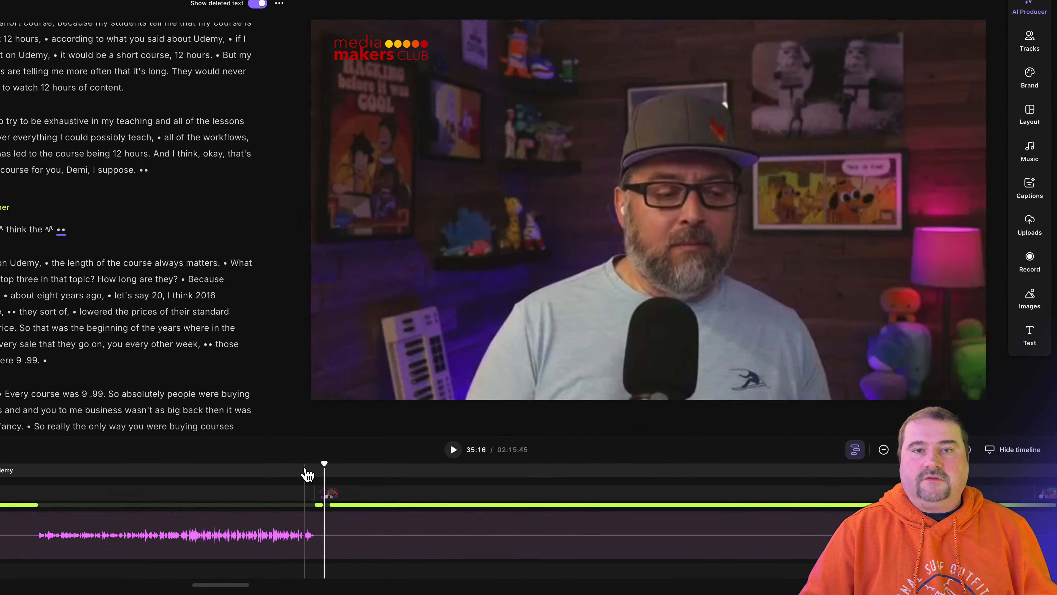
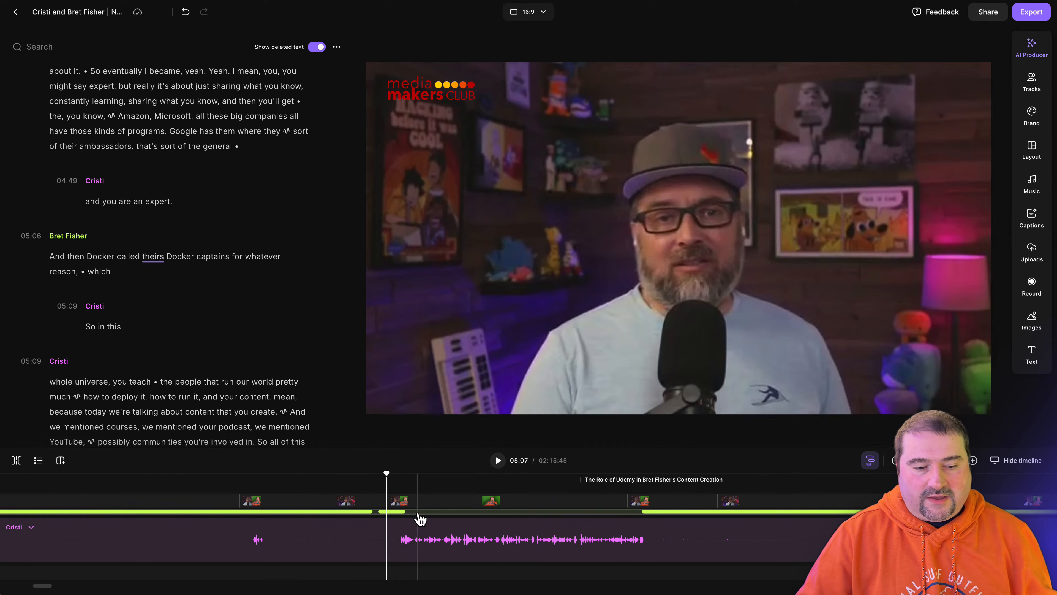
Move the start of the side-by-side scene near 05:07 to about 05:09, where the host starts speaking
click(400, 516)
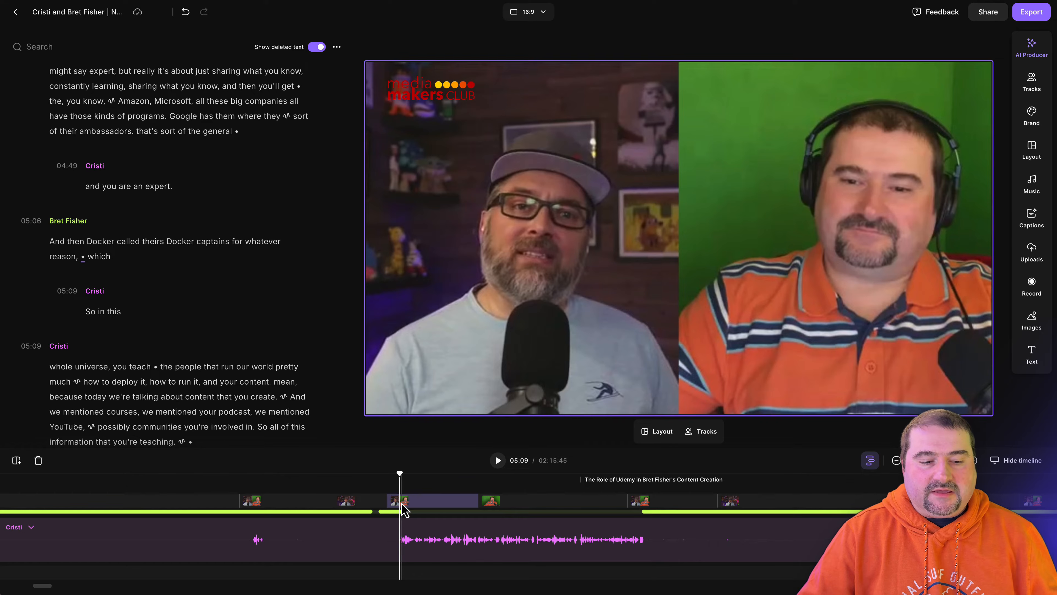
click(390, 512)
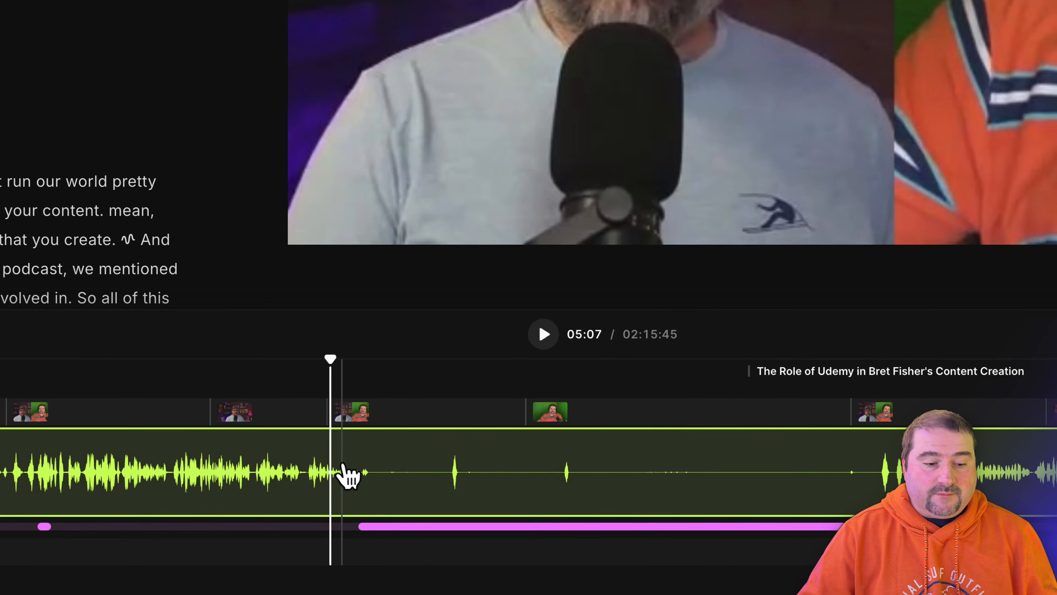
scroll(342, 472, up, 5)
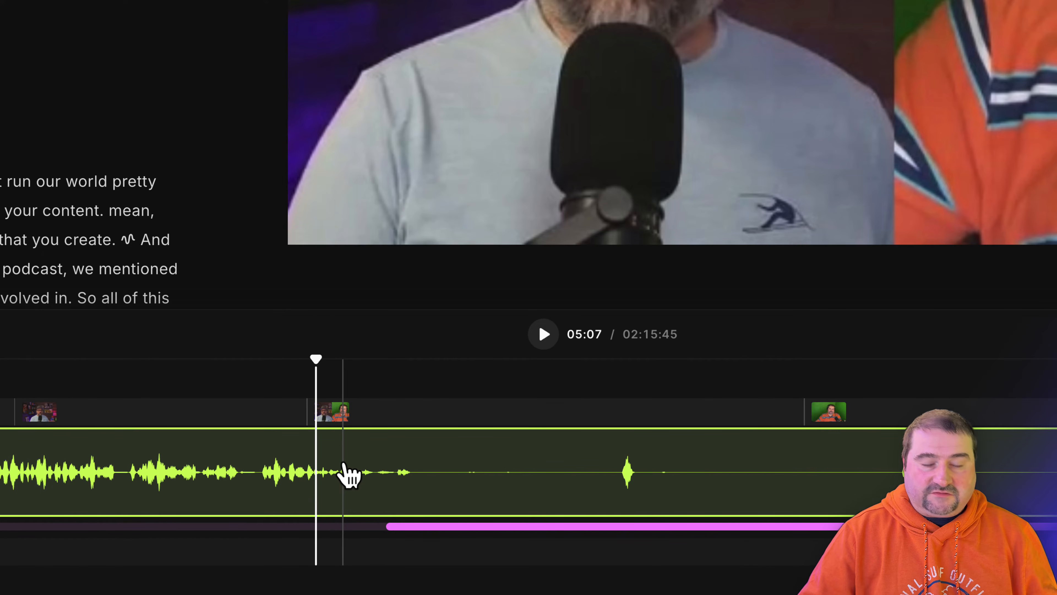
click(339, 418)
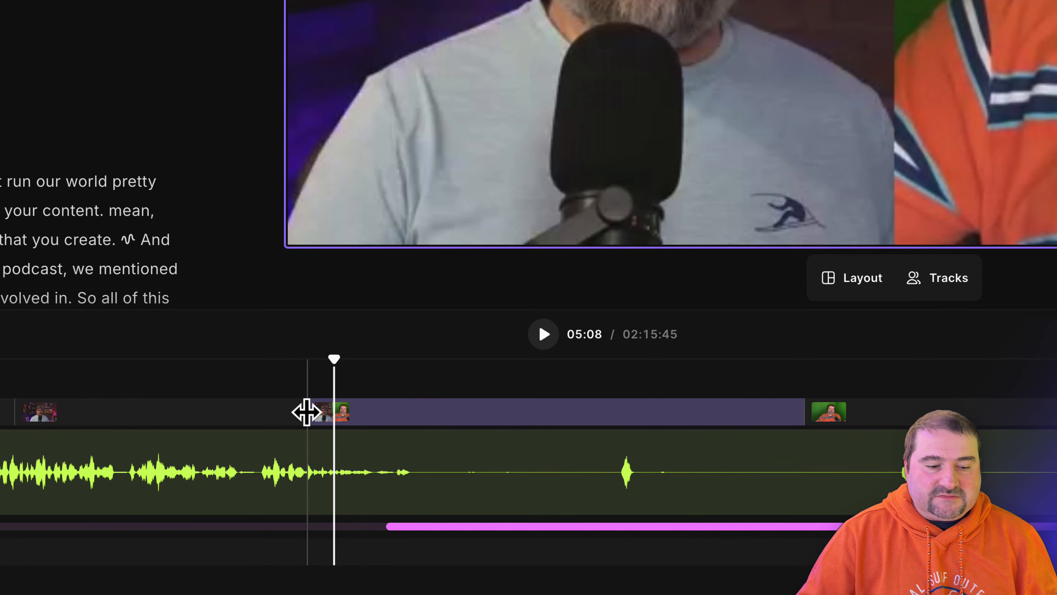
drag(307, 412, 383, 414)
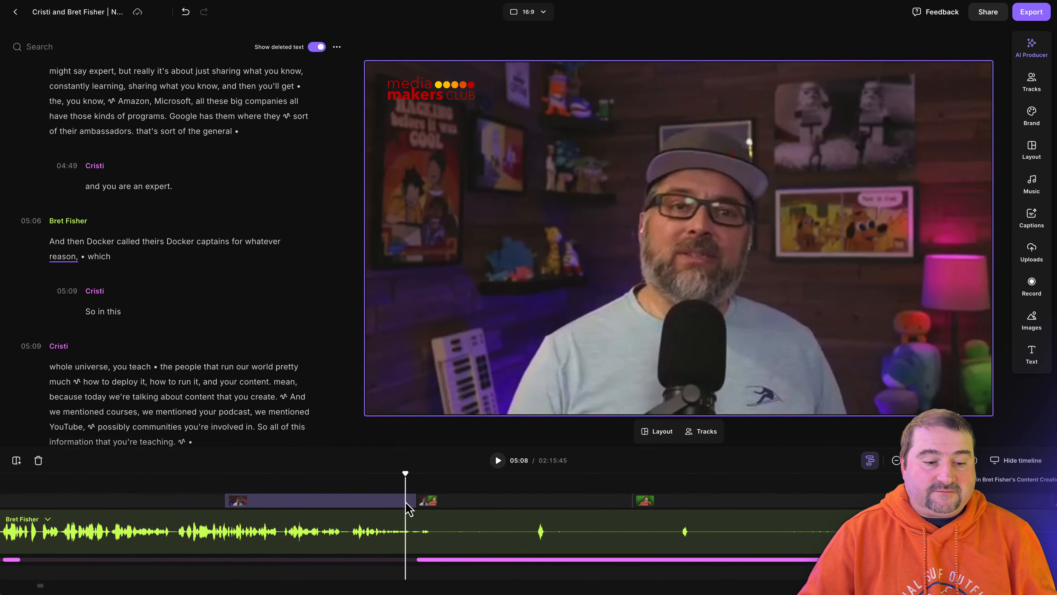
Play back the switch from the guest's fullscreen scene to the side-by-side scene, and return the playhead to 05:07
key(space)
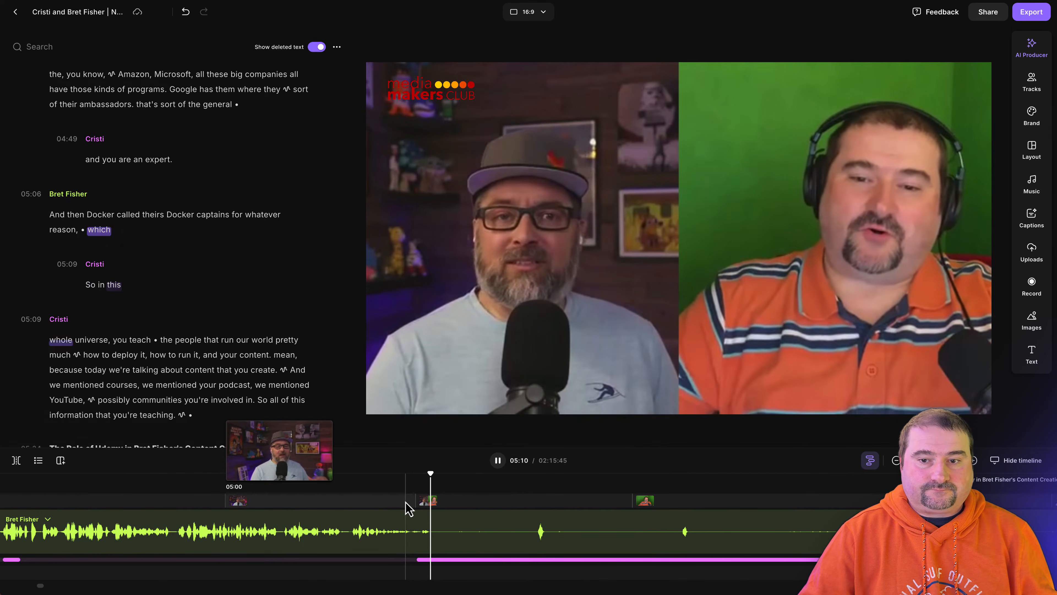
key(space)
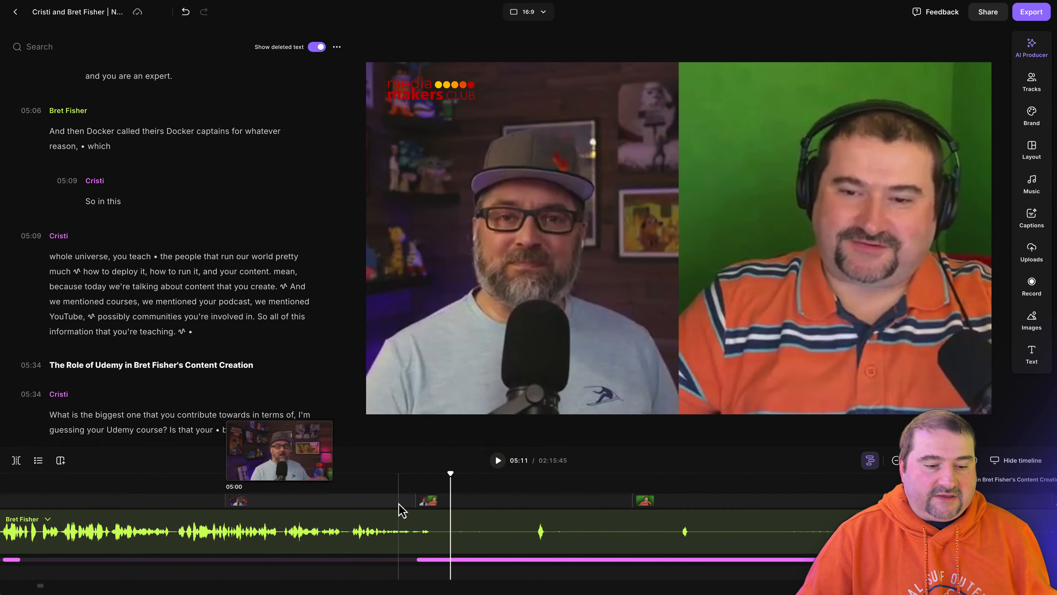
click(399, 507)
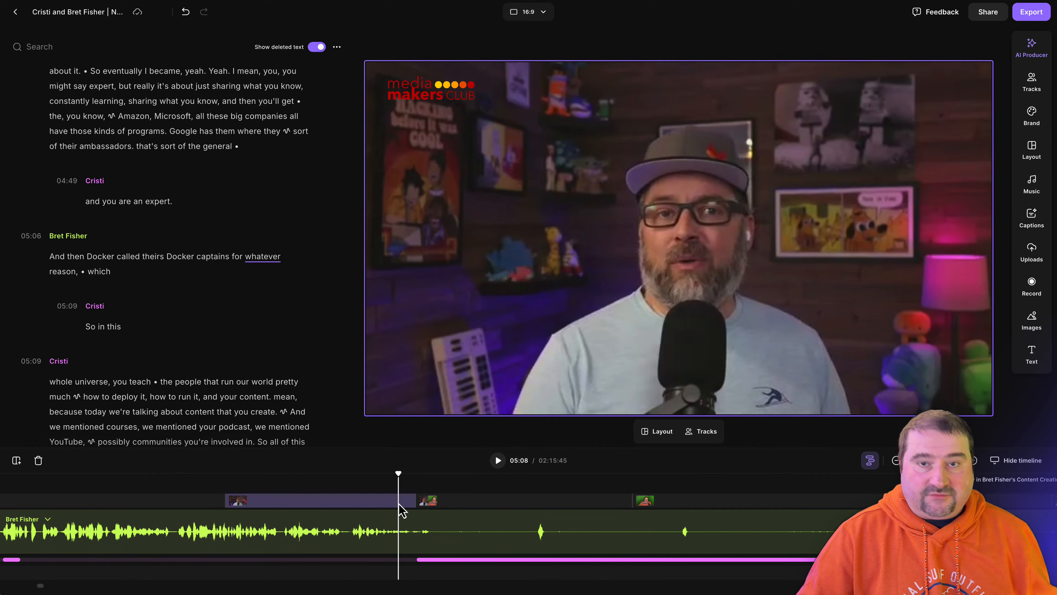
click(373, 504)
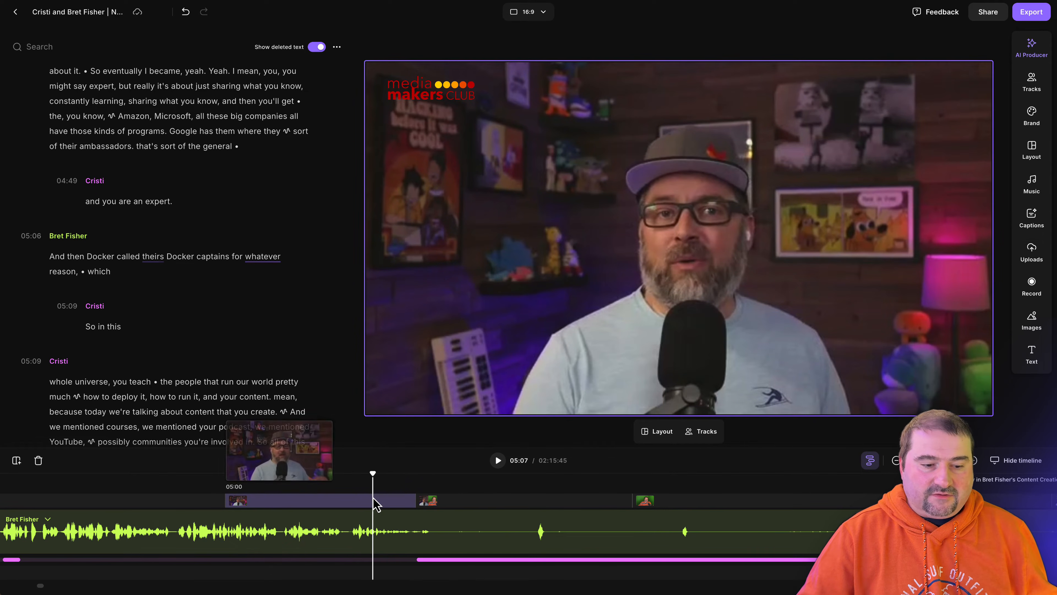
Delete the guest's fullscreen scene that starts at 05:00
key(Delete)
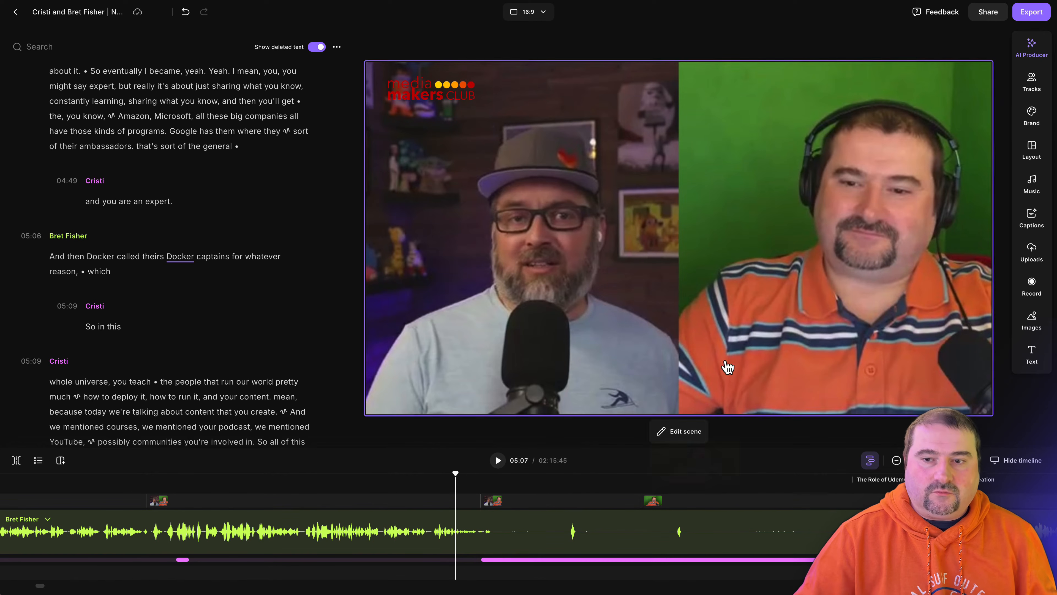
Reorder the tracks so the host's track comes before the guest's, swapping their sides in the side-by-side layout
click(1032, 84)
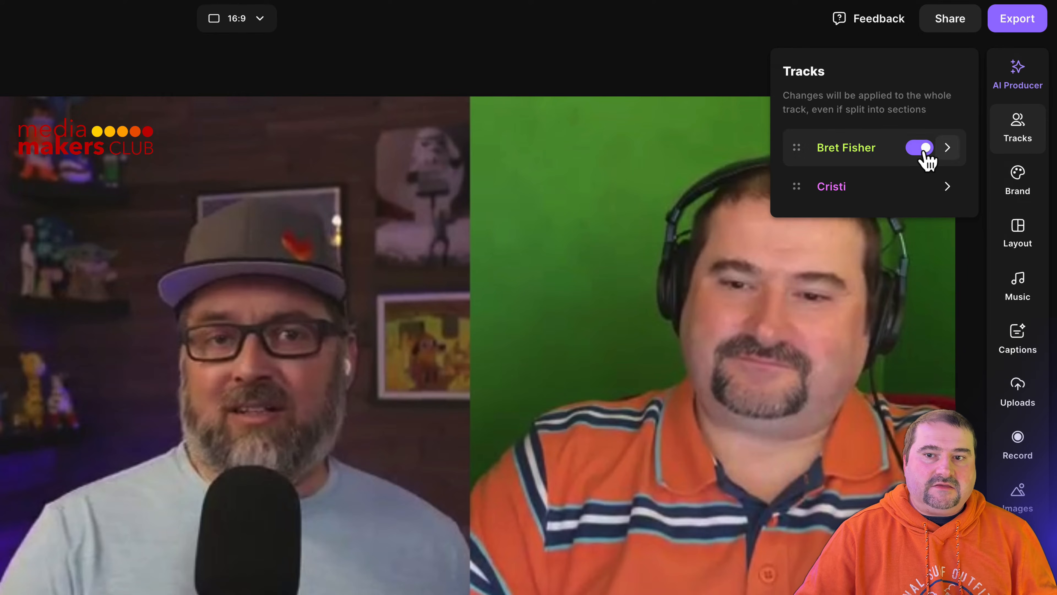
mouse_move(915, 191)
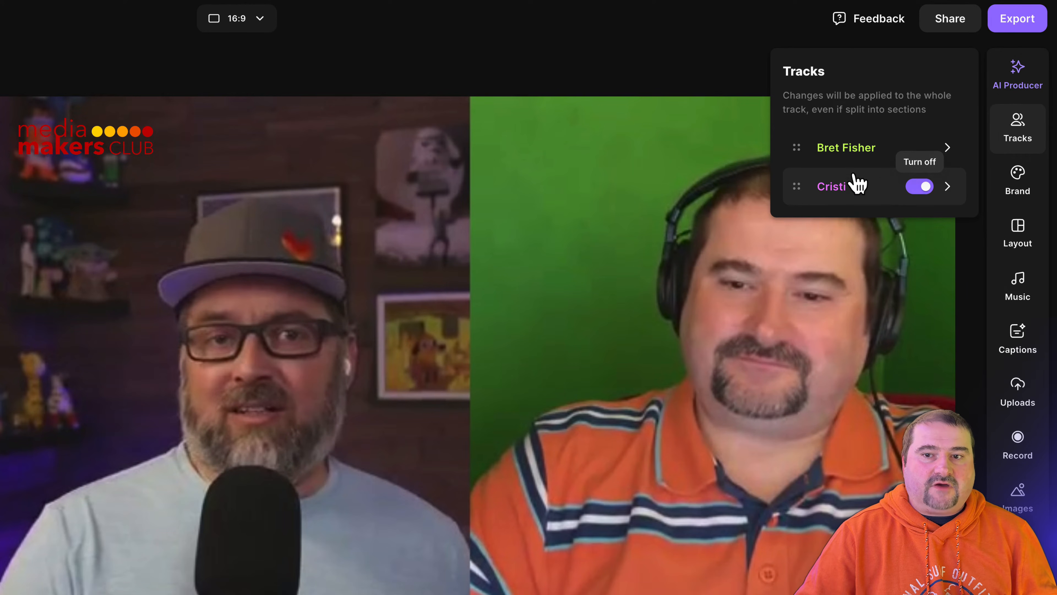
mouse_move(801, 155)
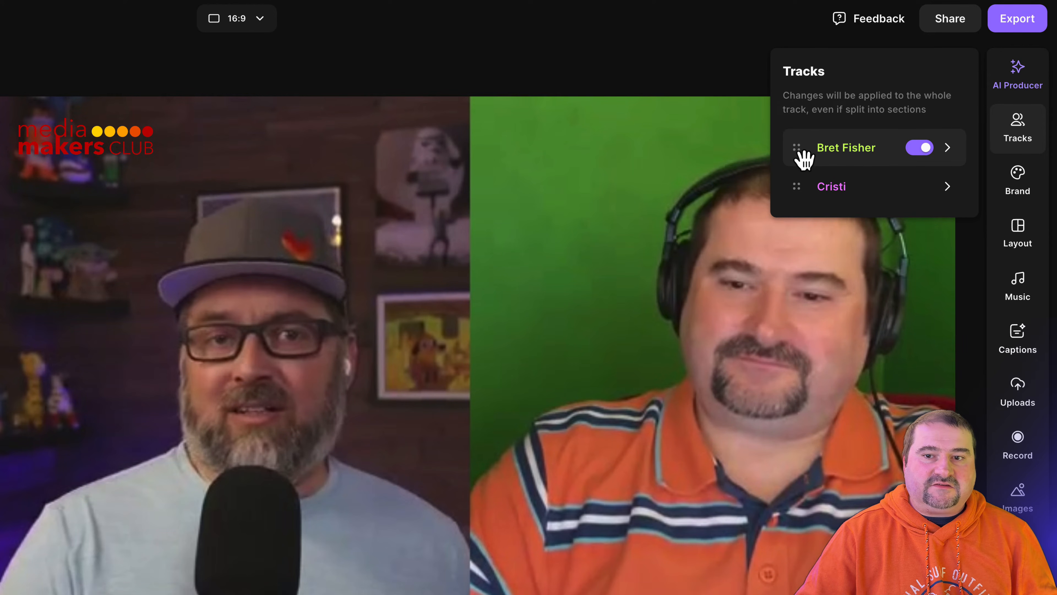
drag(802, 156, 806, 211)
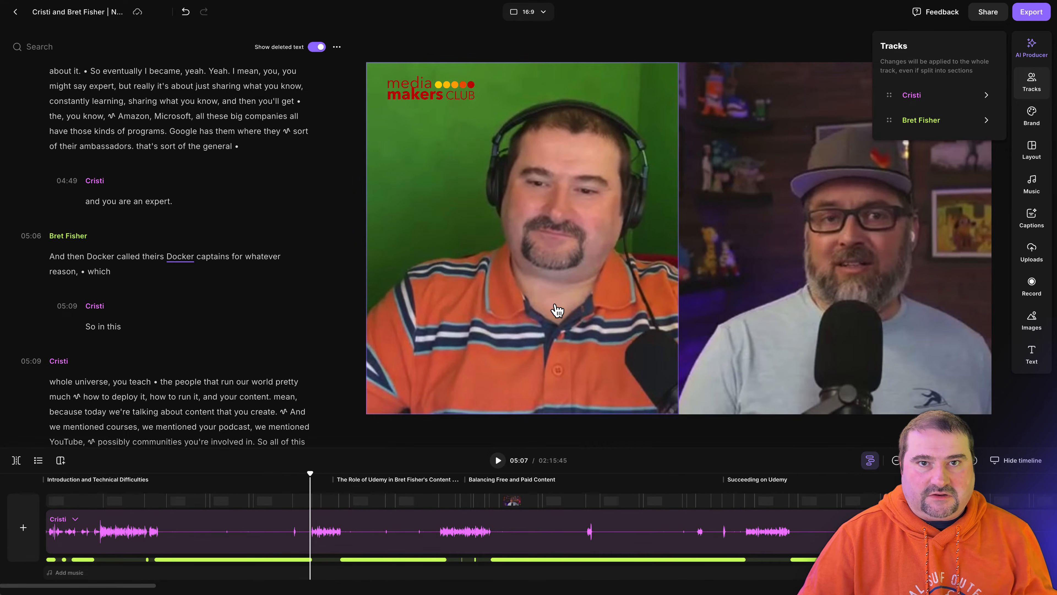
Crop the host's video in the side-by-side layout, shifting the picture so the host sits centred in the frame
click(554, 277)
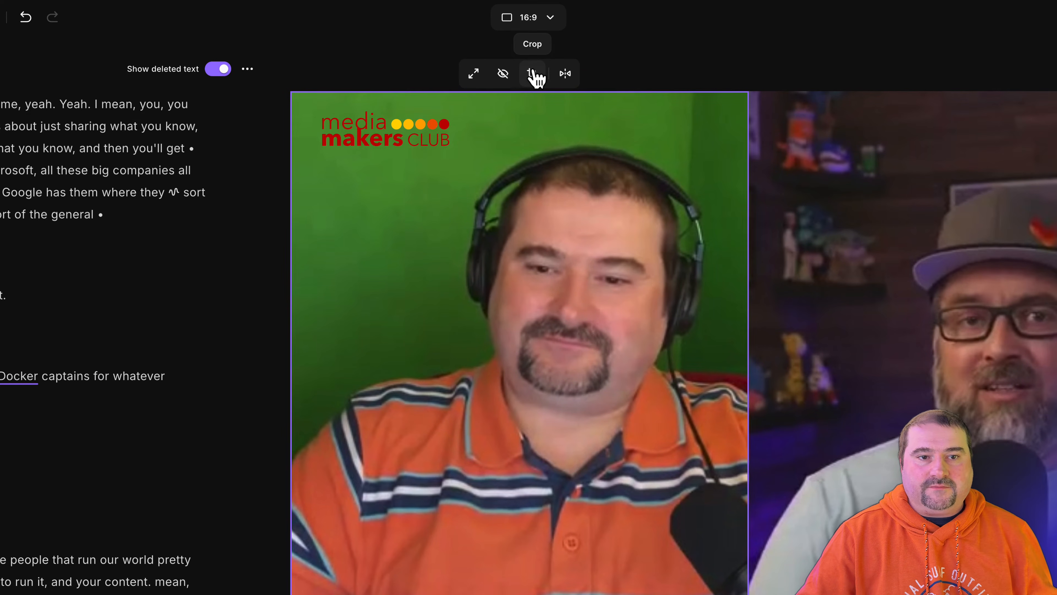
click(534, 73)
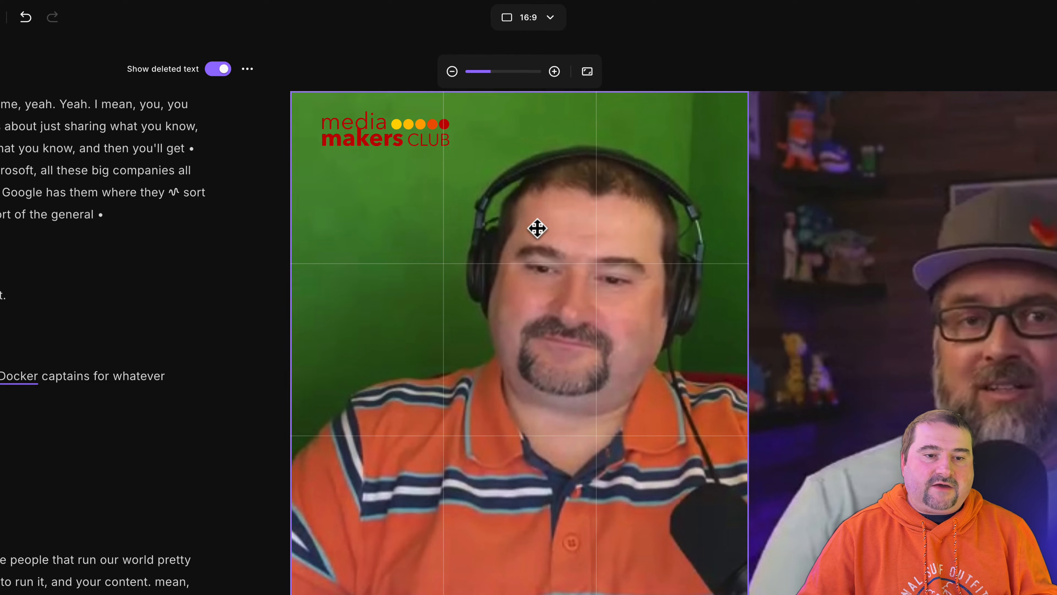
drag(554, 338, 469, 336)
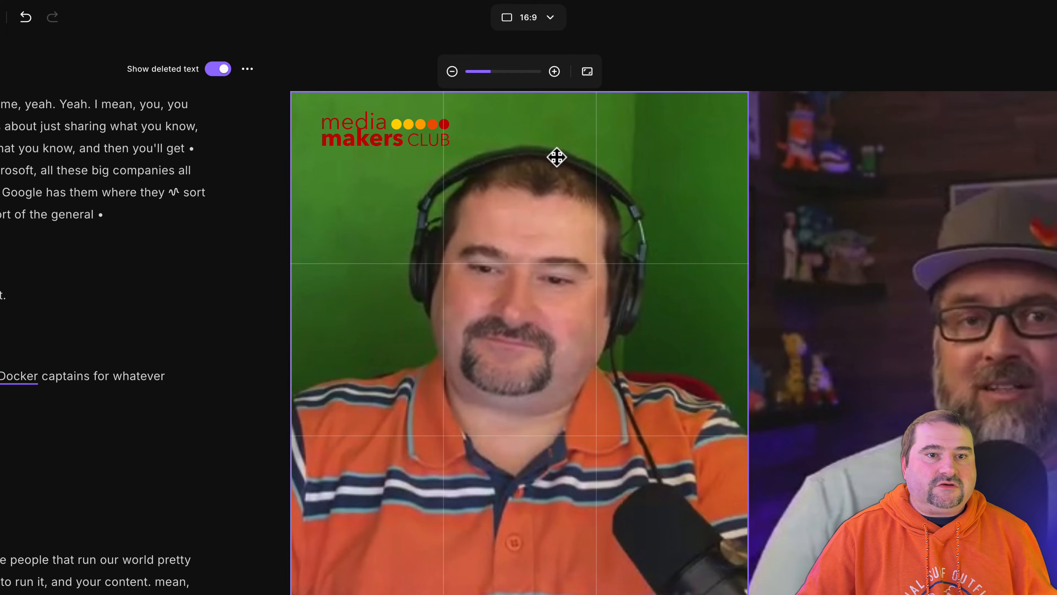
Try a closer zoom on the host's cropped video, zoom back out and leave cropping
click(556, 72)
click(556, 72)
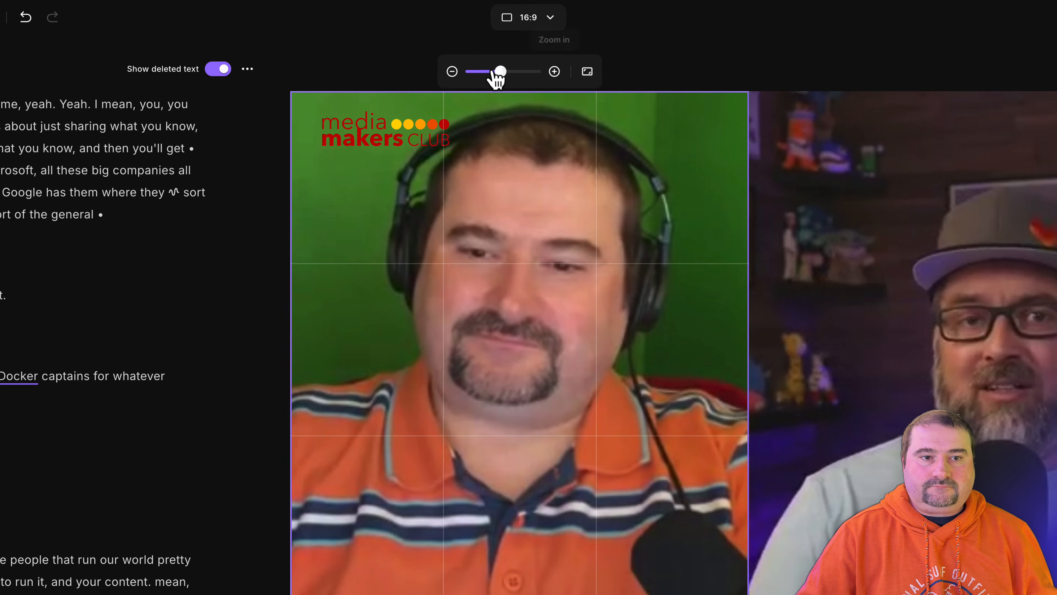
click(452, 72)
click(452, 72)
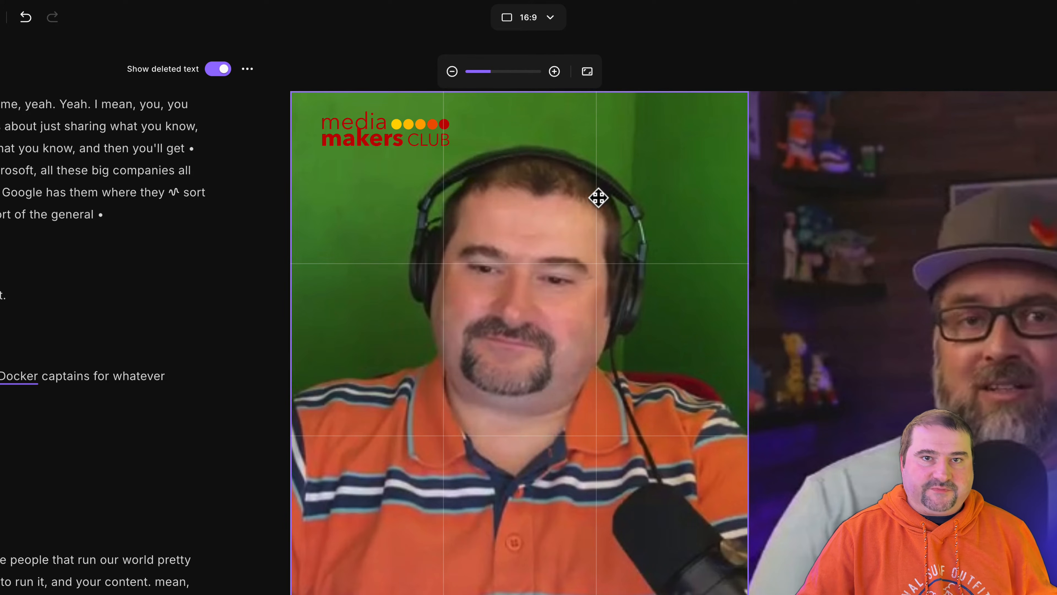
click(649, 60)
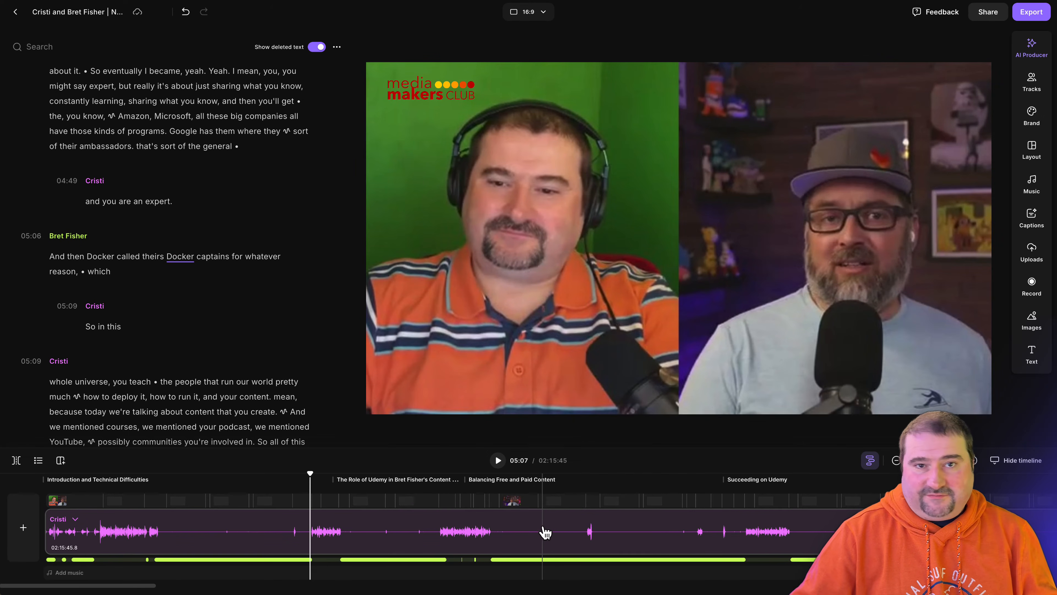
Find the passage around 01:10:48 where the guest talks over the host and play it back to about 01:10:53
scroll(548, 531, up, 3)
scroll(551, 535, right, 10)
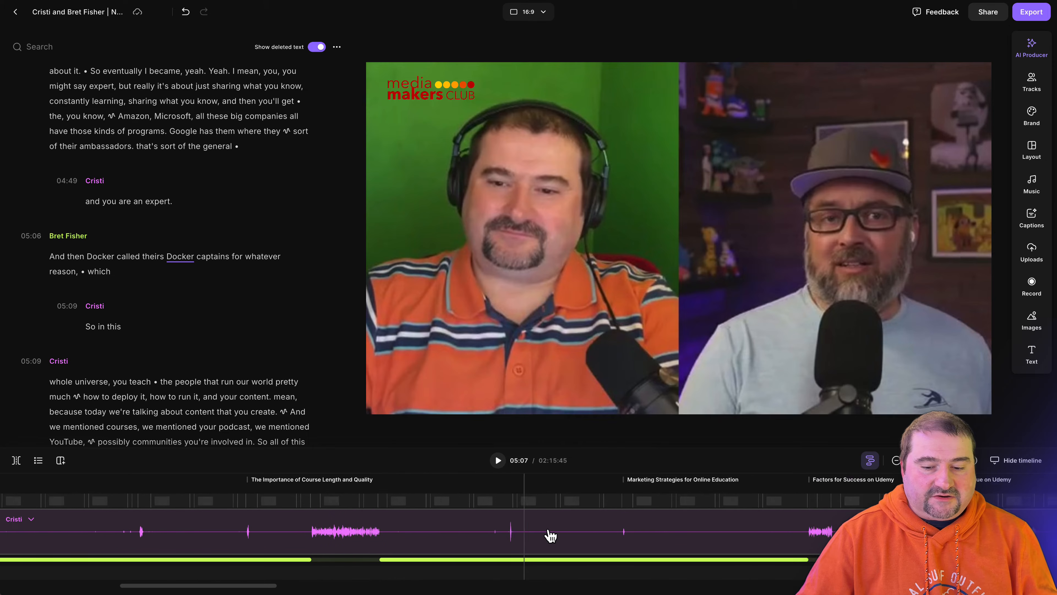
scroll(550, 535, right, 10)
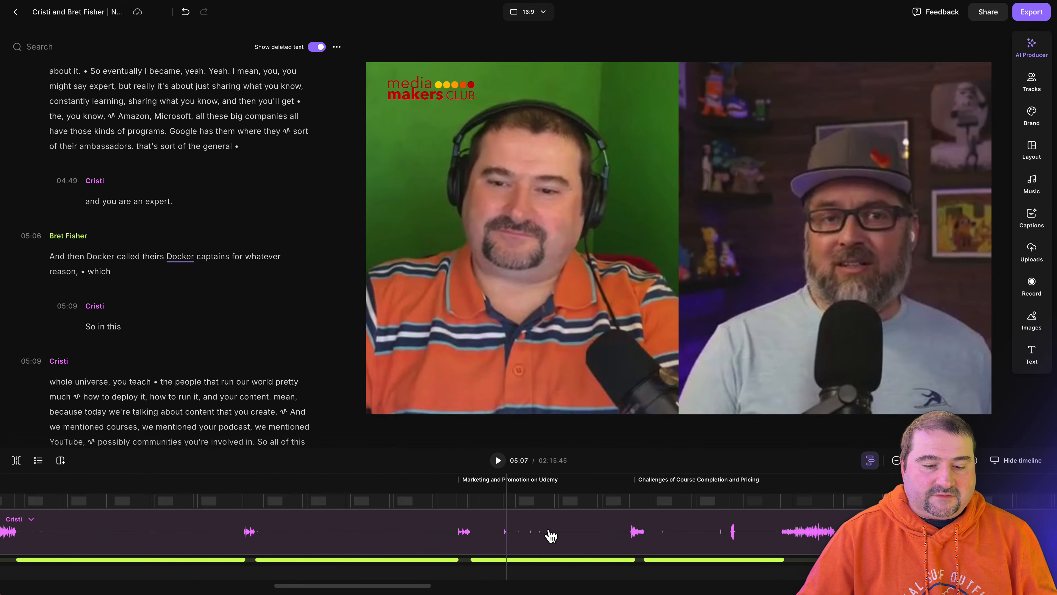
scroll(551, 535, right, 10)
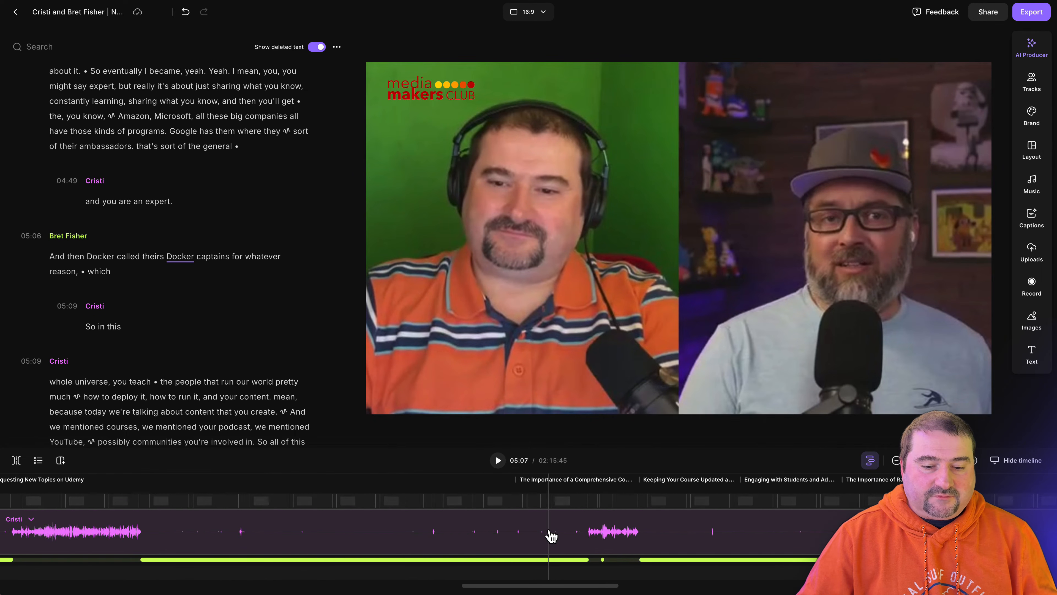
scroll(412, 539, up, 5)
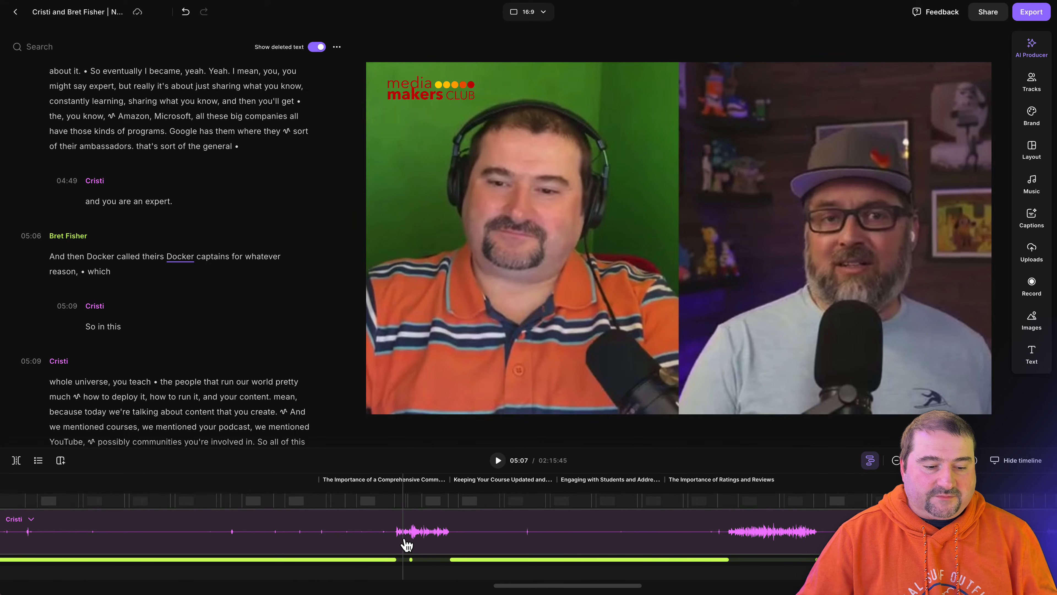
click(457, 481)
key(space)
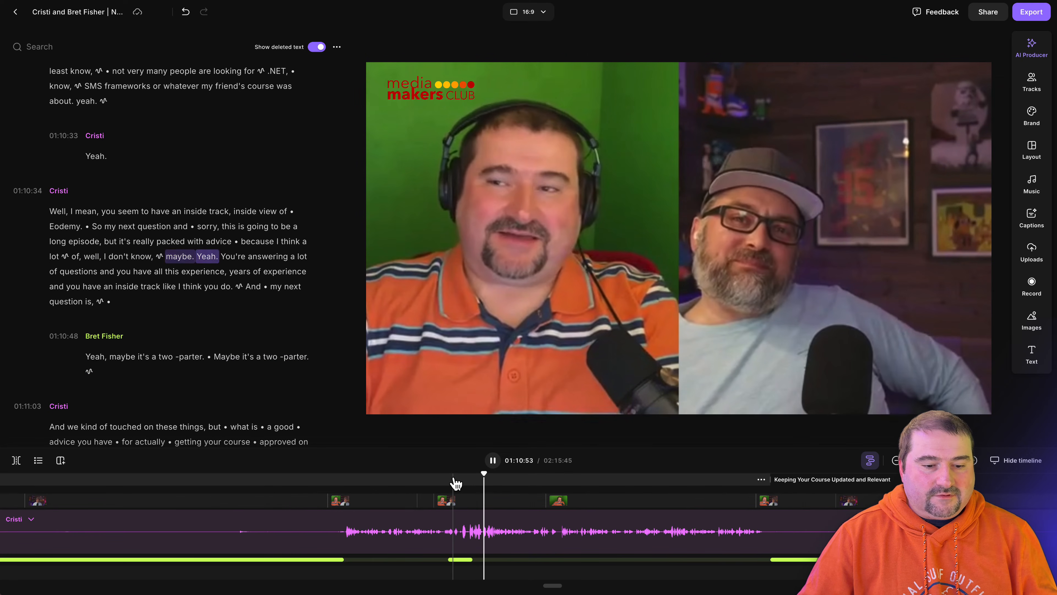
key(space)
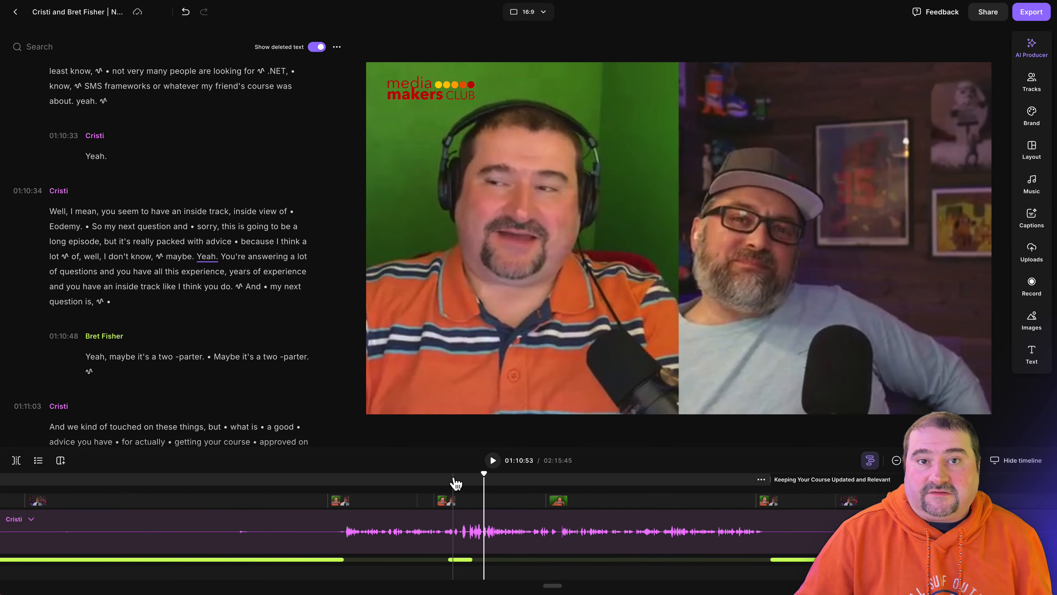
Mute the guest's overlapping remark "Yeah, maybe it's a two-parter" on the guest's audio track
click(460, 560)
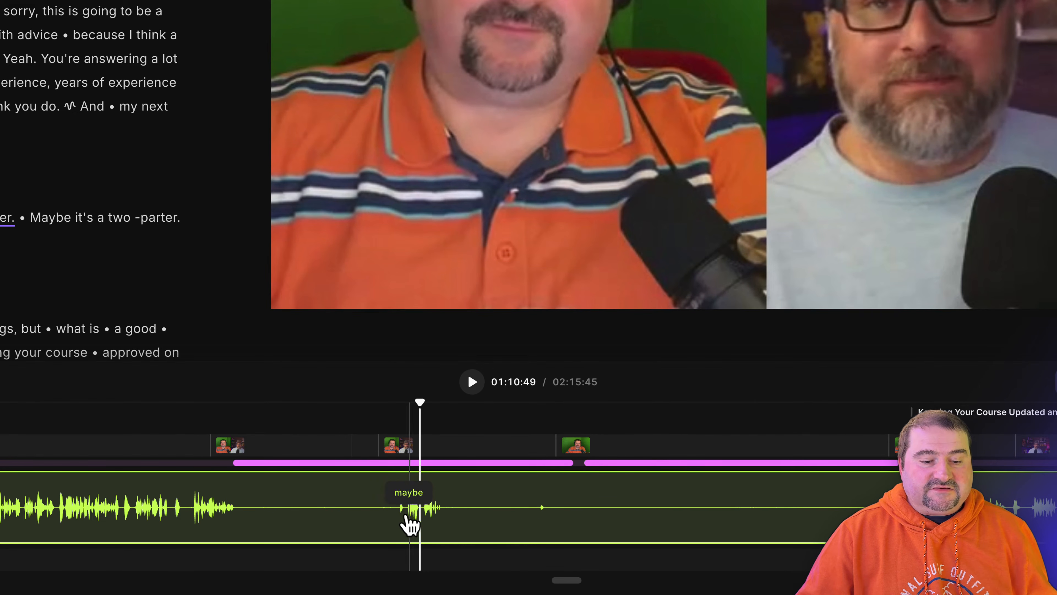
drag(397, 515, 451, 507)
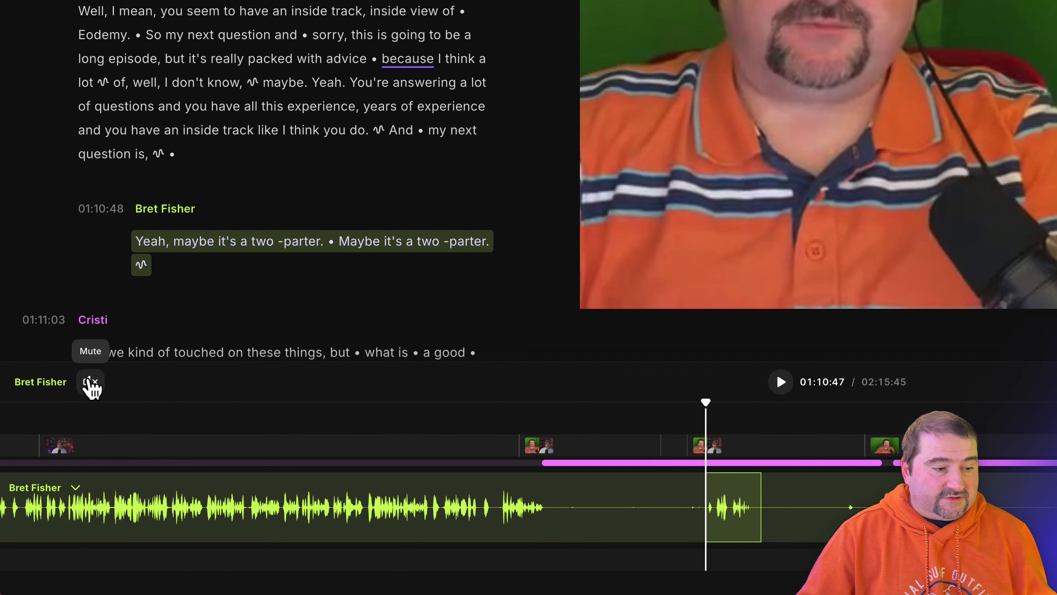
click(90, 381)
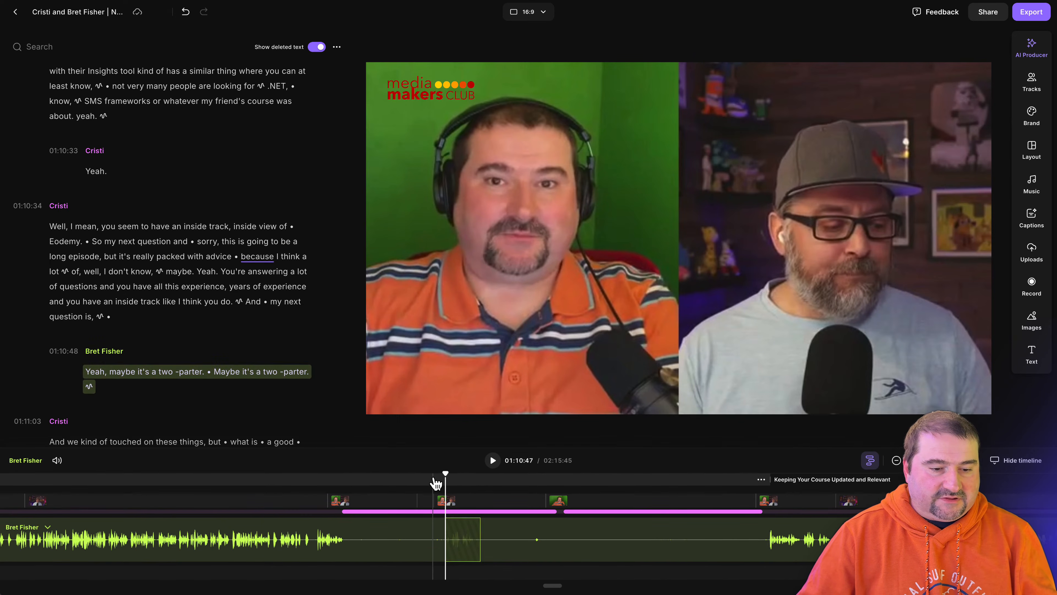
Play back the muted passage from 01:10:46 to 01:10:52 to check the host's audio without the interruption
click(687, 412)
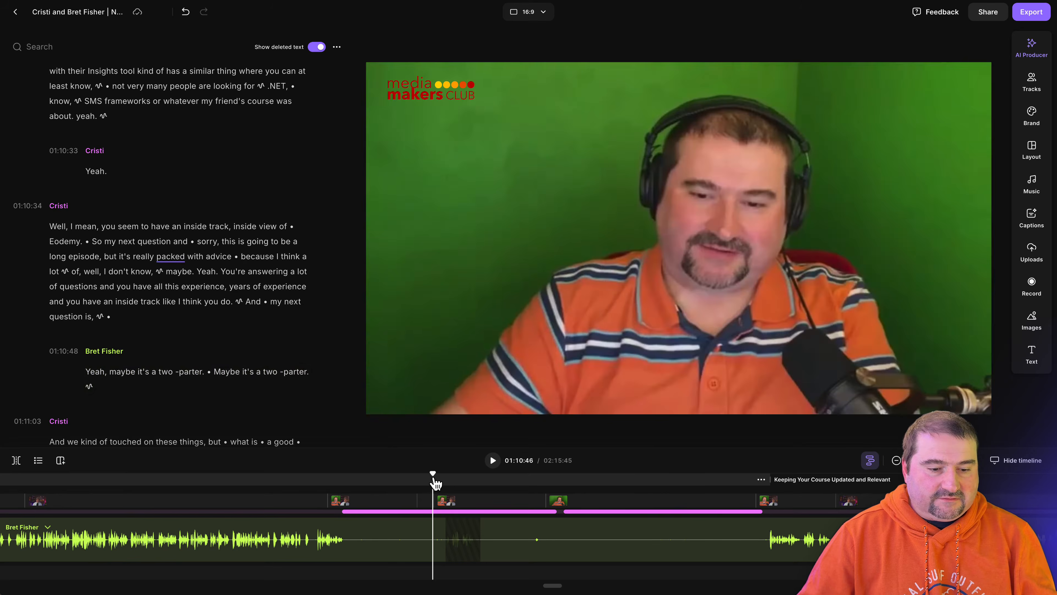
key(space)
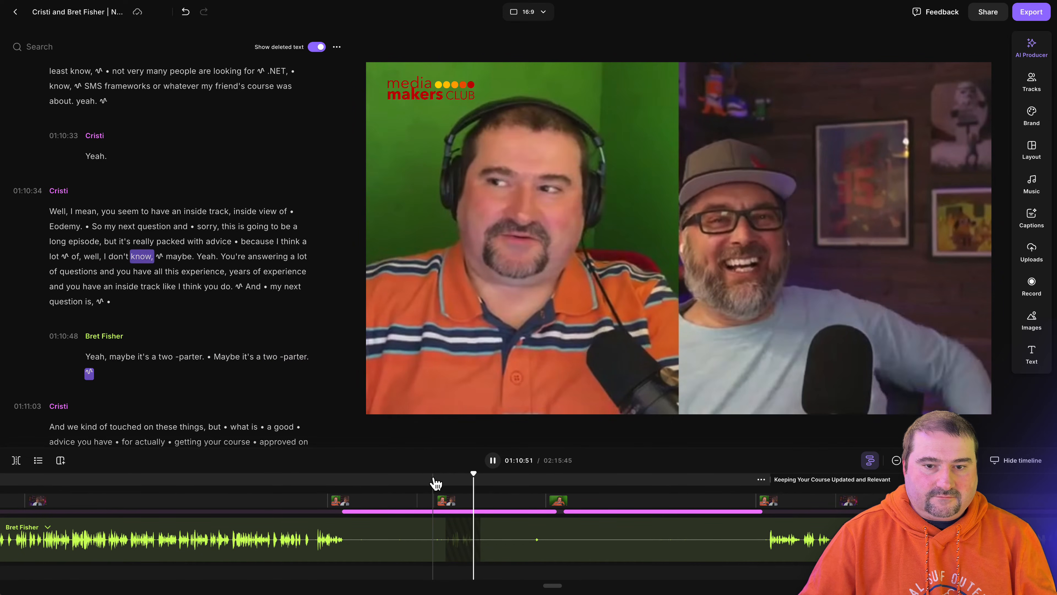
key(space)
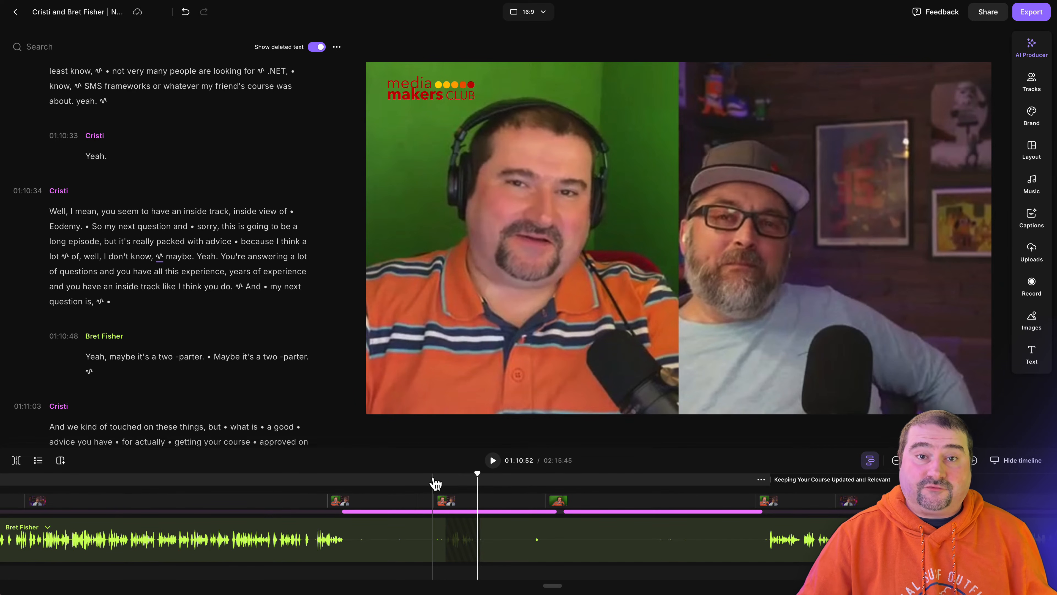
Split the side-by-side scene at 01:10:54 and set the part before the split to the fullscreen layout
click(498, 504)
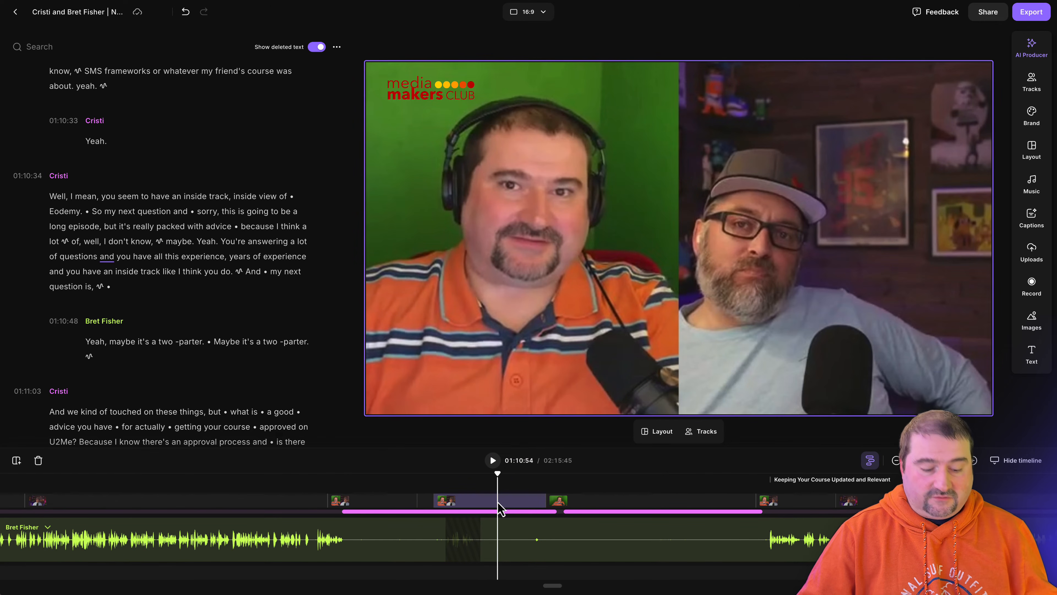
key(s)
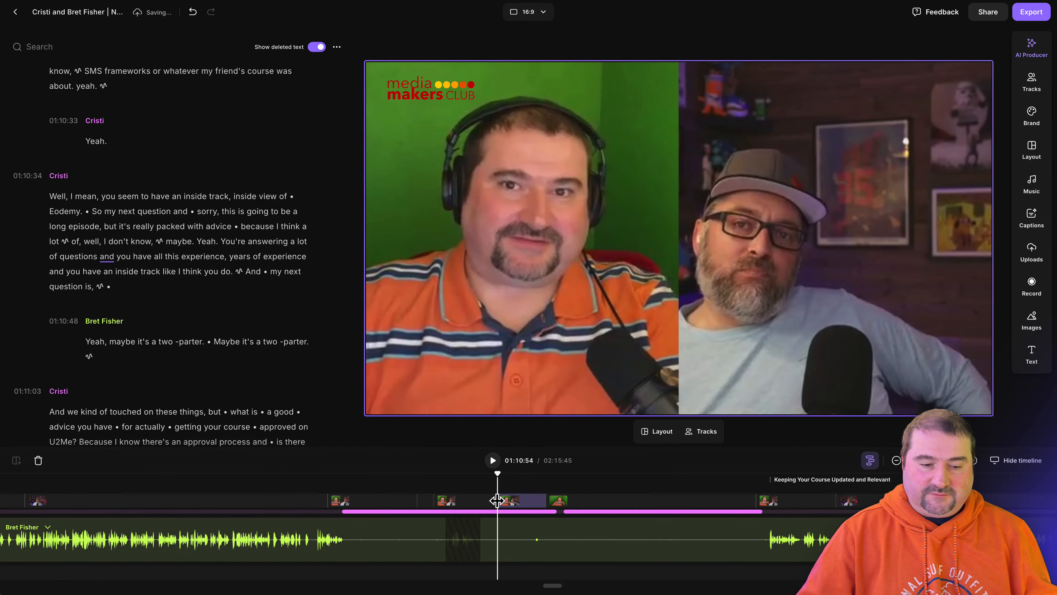
click(458, 507)
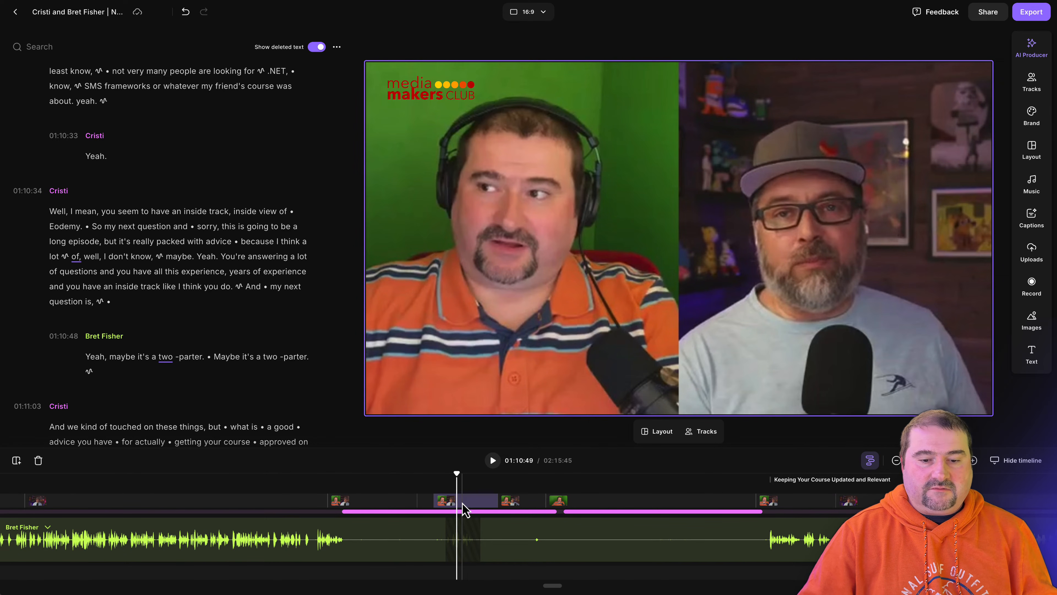
click(661, 433)
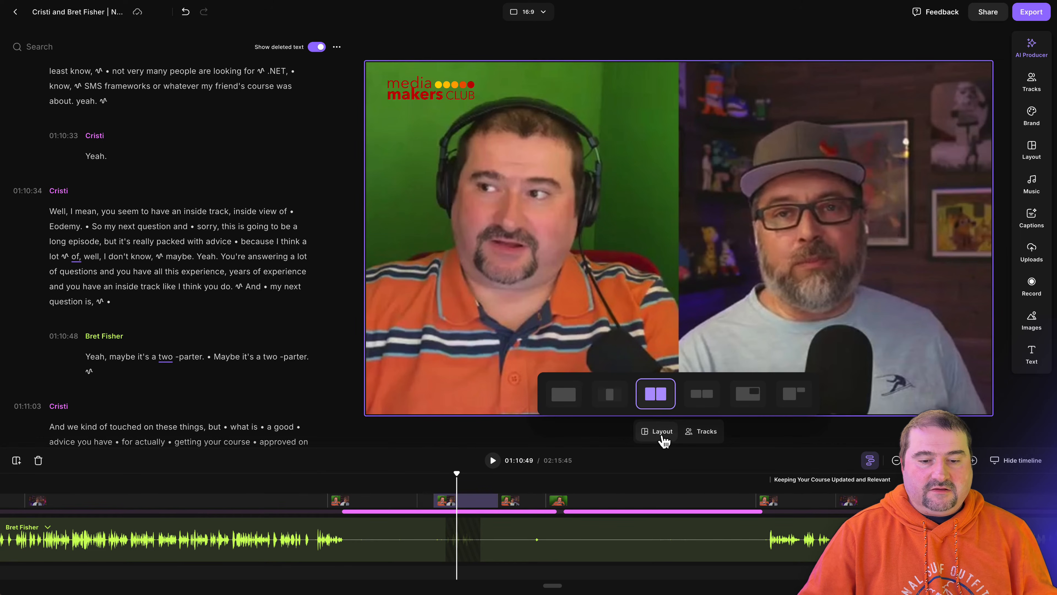
click(578, 401)
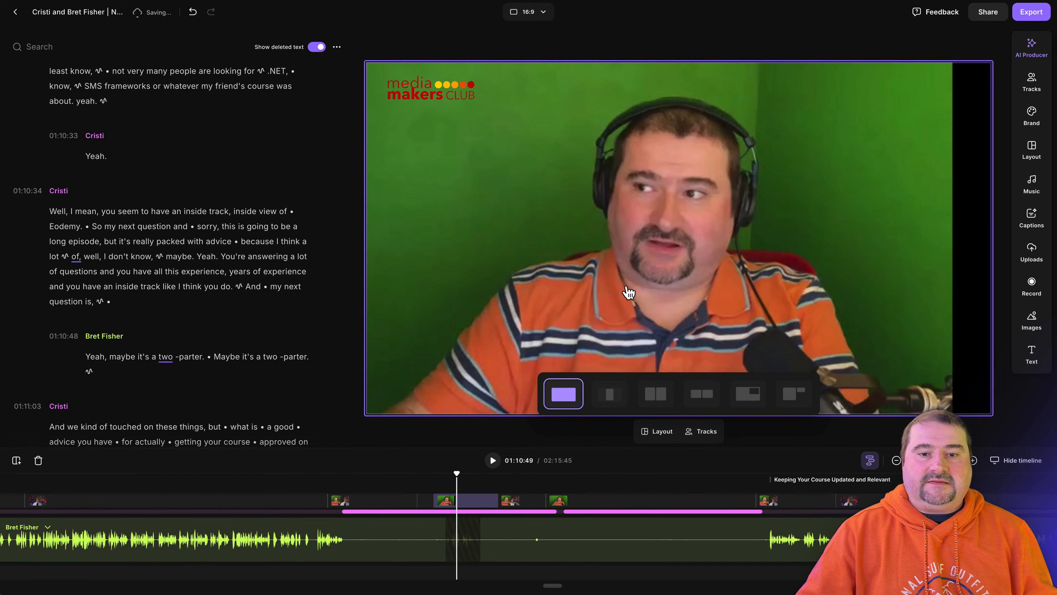
Reposition the host's video in the new fullscreen scene so it fills the frame without the black strip
click(432, 488)
key(space)
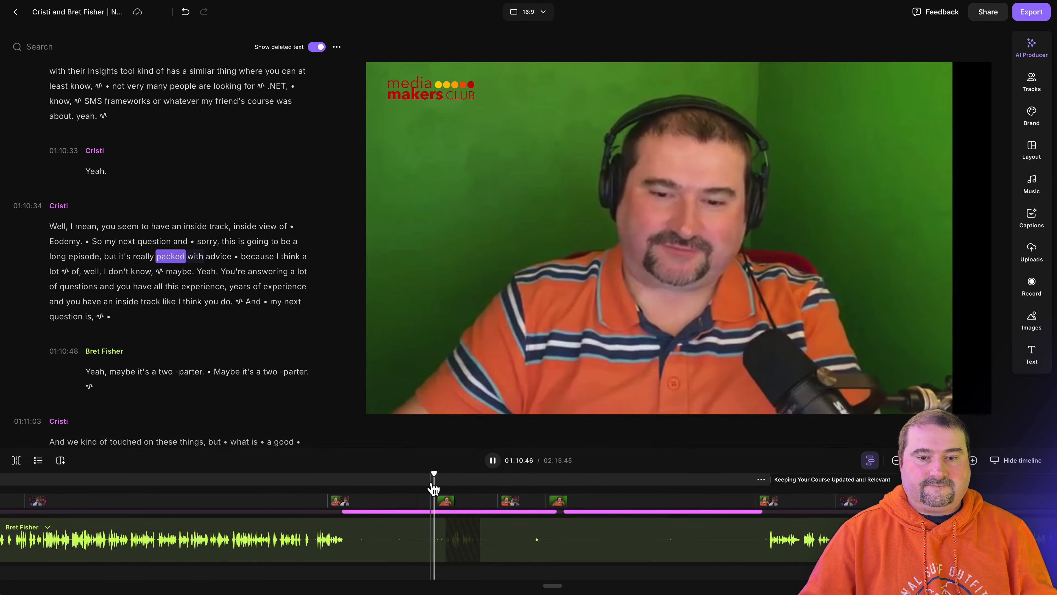
click(651, 296)
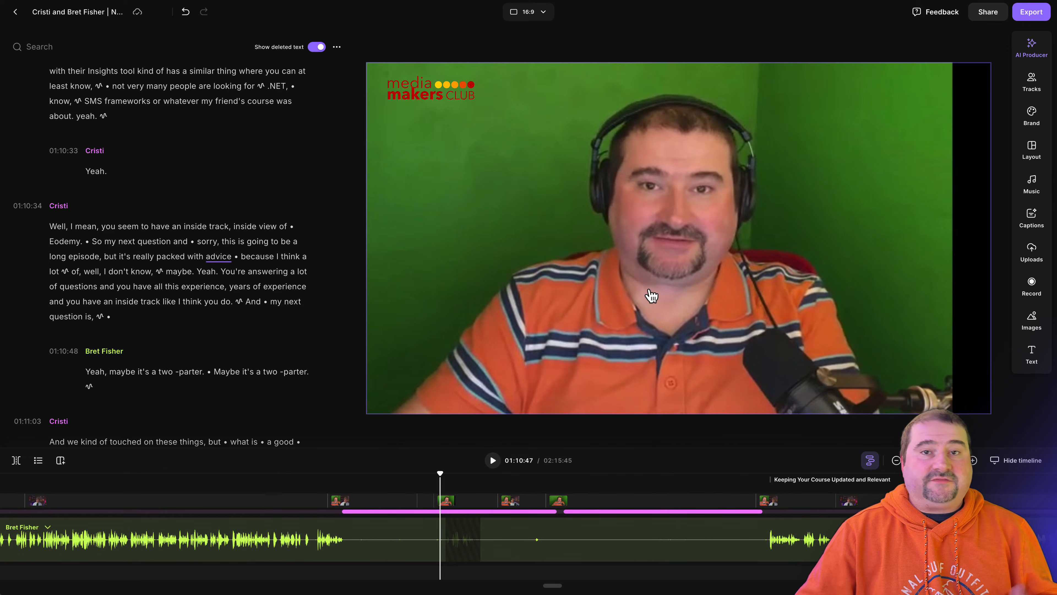
click(649, 294)
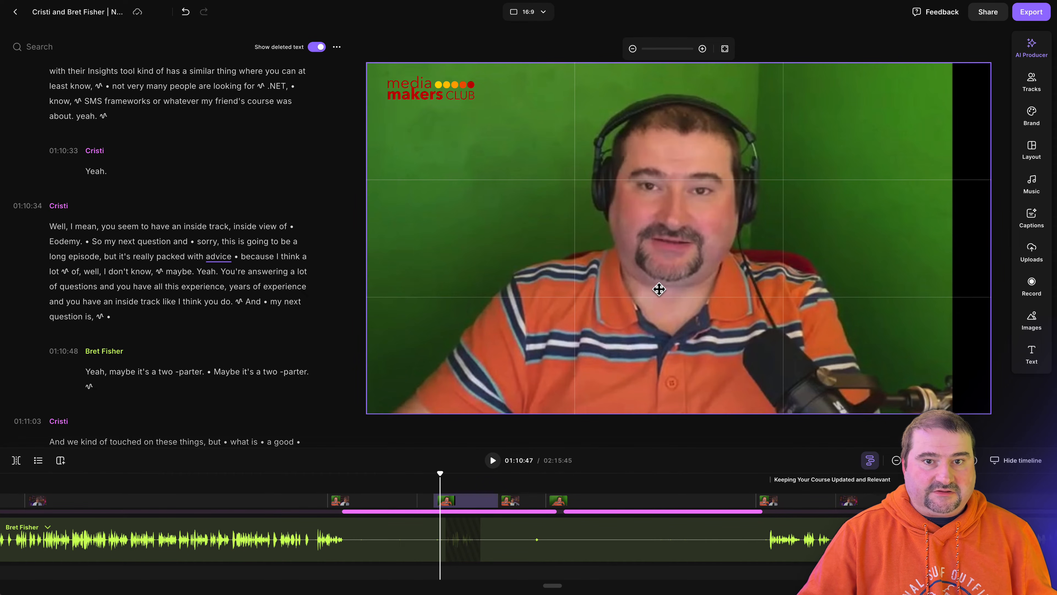
drag(658, 289, 663, 289)
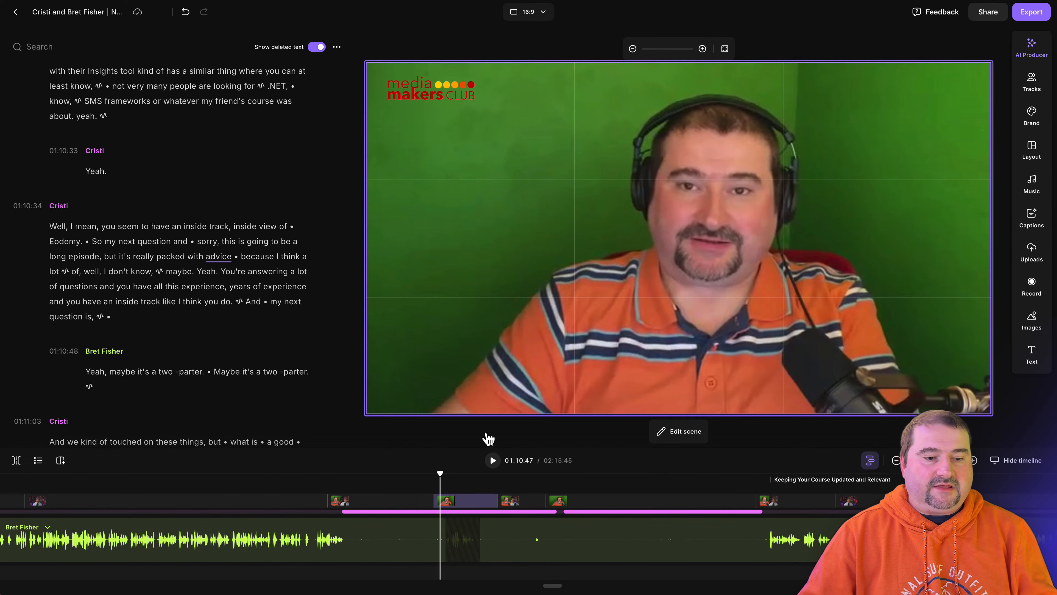
Play back the transitions into and out of the new fullscreen scene, from just before it to past 01:10:55
click(411, 491)
key(space)
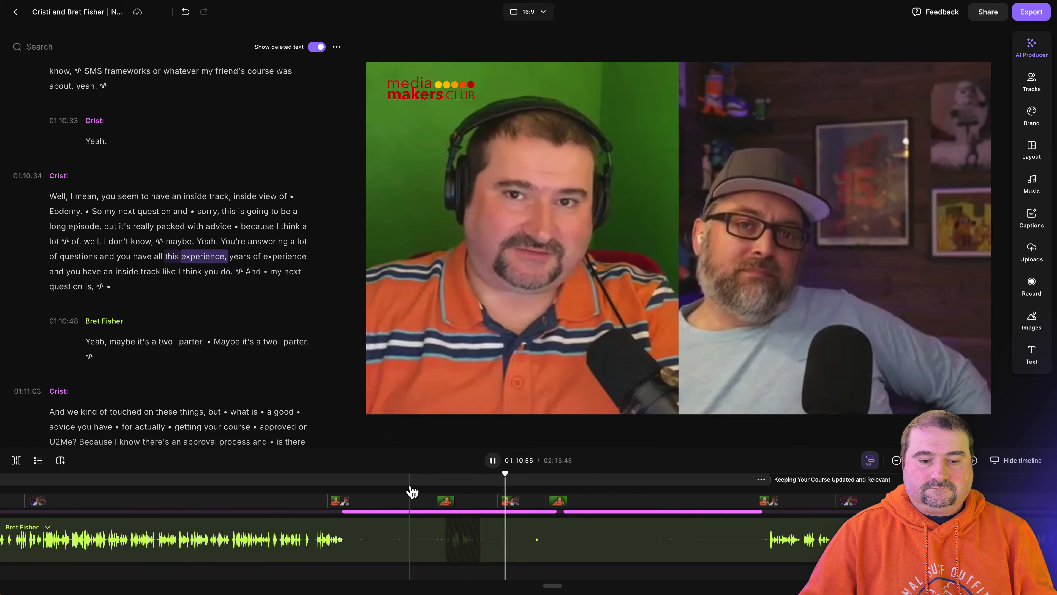
key(space)
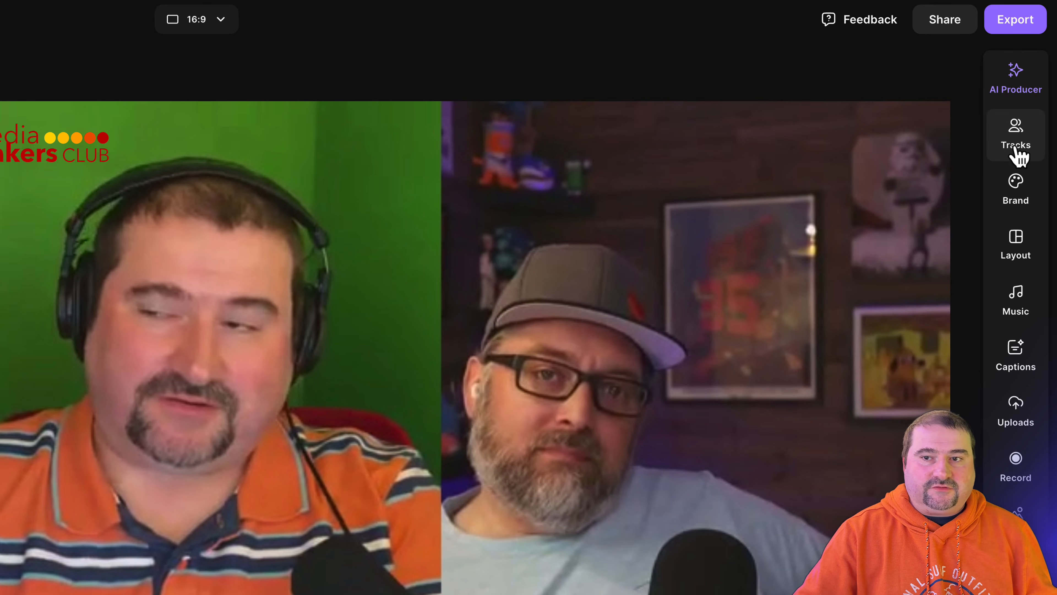
Turn on the Magic Audio enhancement for the host's whole track
click(1015, 151)
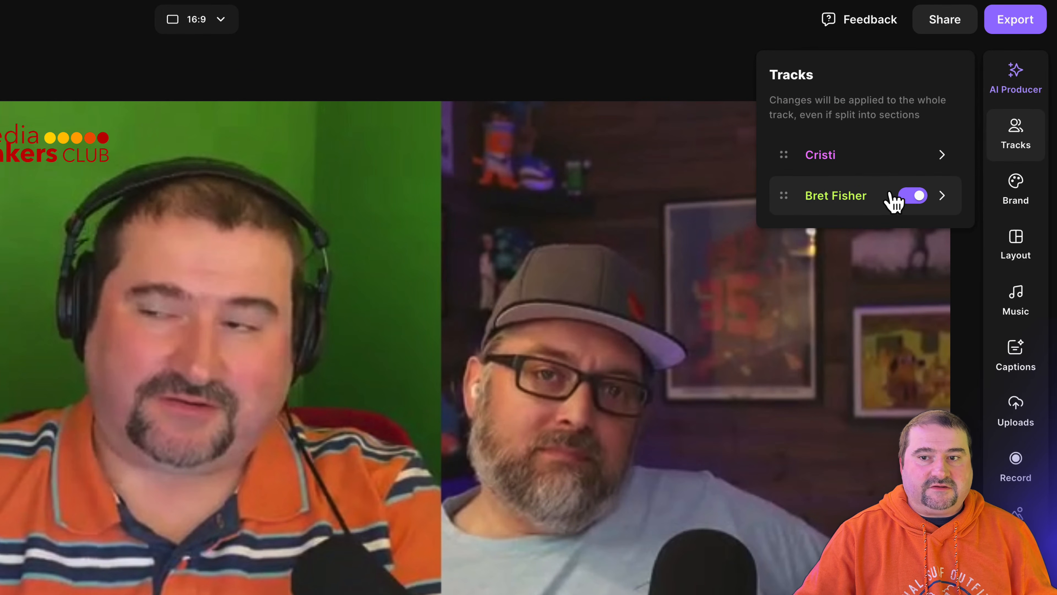
mouse_move(922, 159)
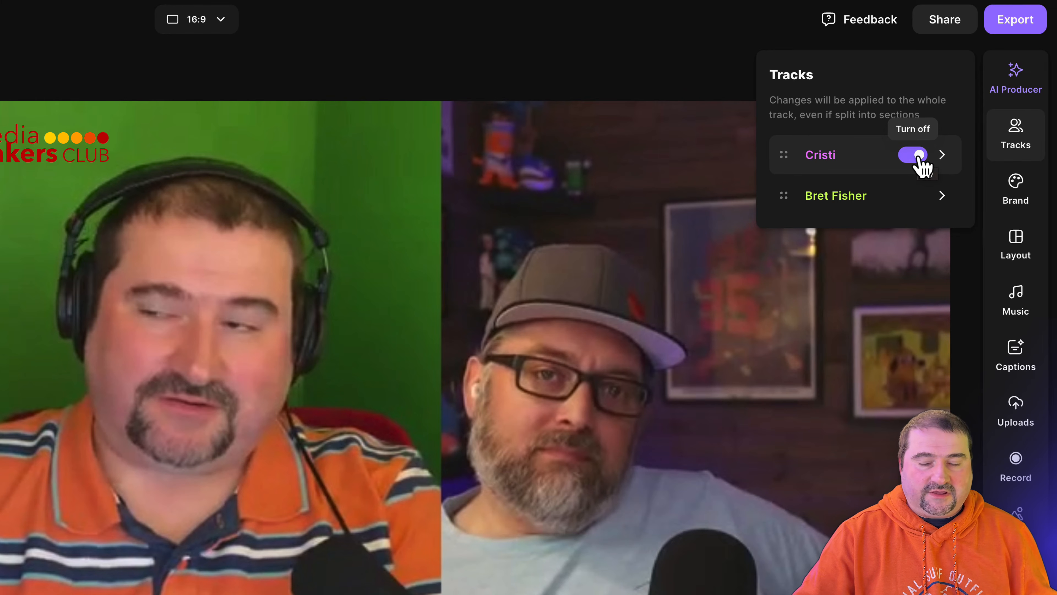
click(942, 156)
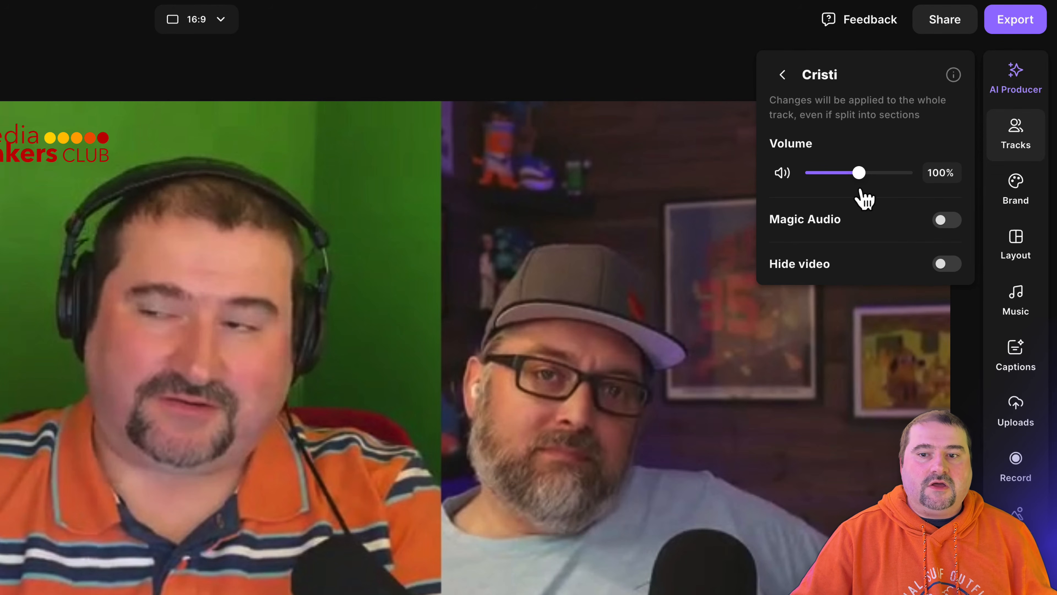
click(947, 220)
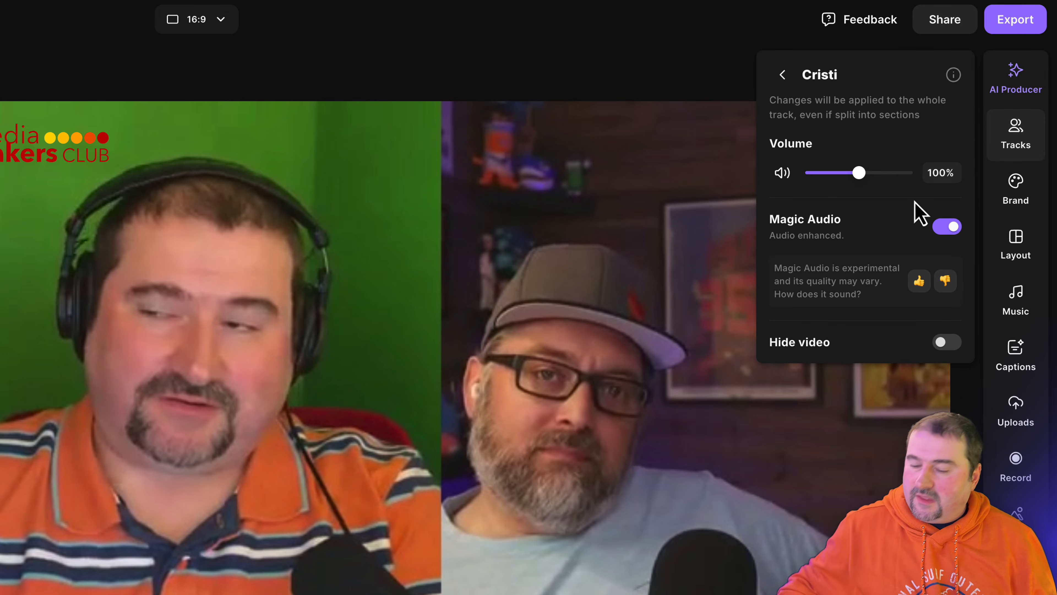
Raise the host track's volume above 100%, select its waveform in the timeline, and fine-tune the level
mouse_move(866, 179)
mouse_down()
mouse_move(879, 179)
mouse_move(856, 180)
mouse_move(899, 179)
mouse_move(846, 181)
mouse_move(883, 181)
mouse_up()
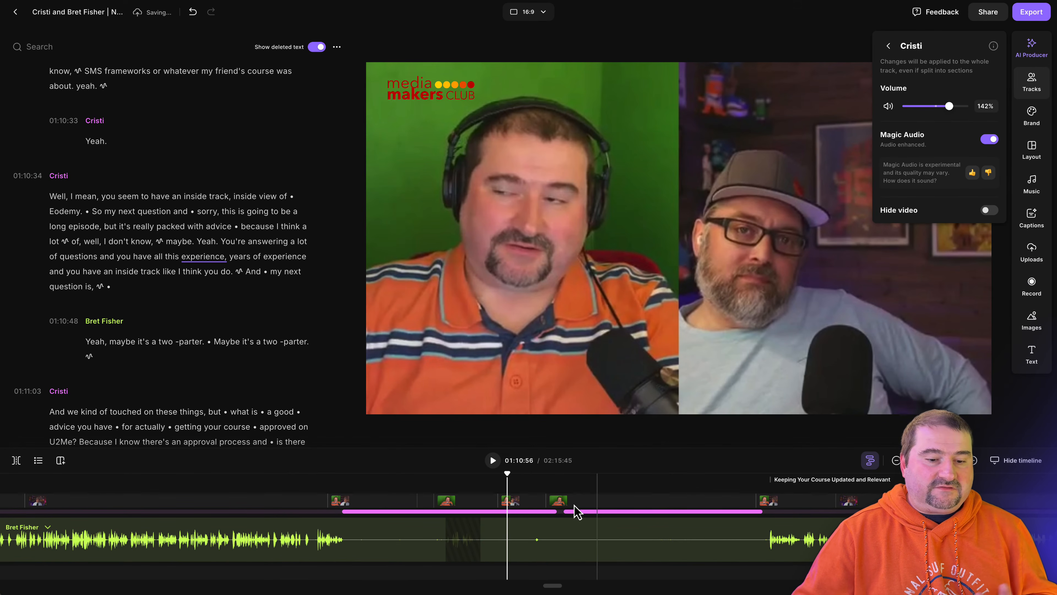
click(540, 511)
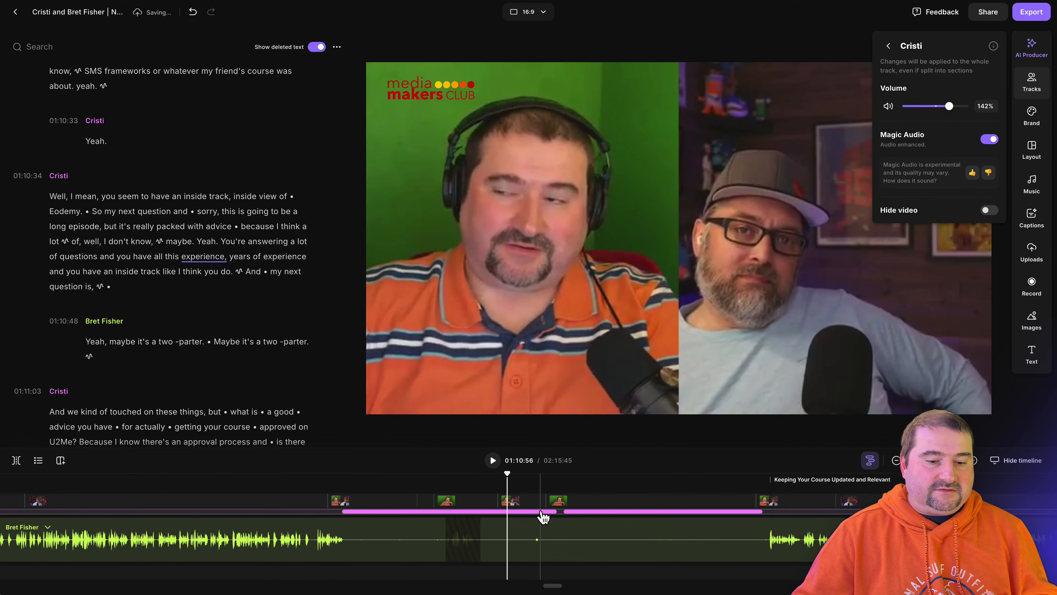
mouse_move(949, 106)
mouse_down()
mouse_move(918, 107)
mouse_move(961, 108)
mouse_move(944, 108)
mouse_up()
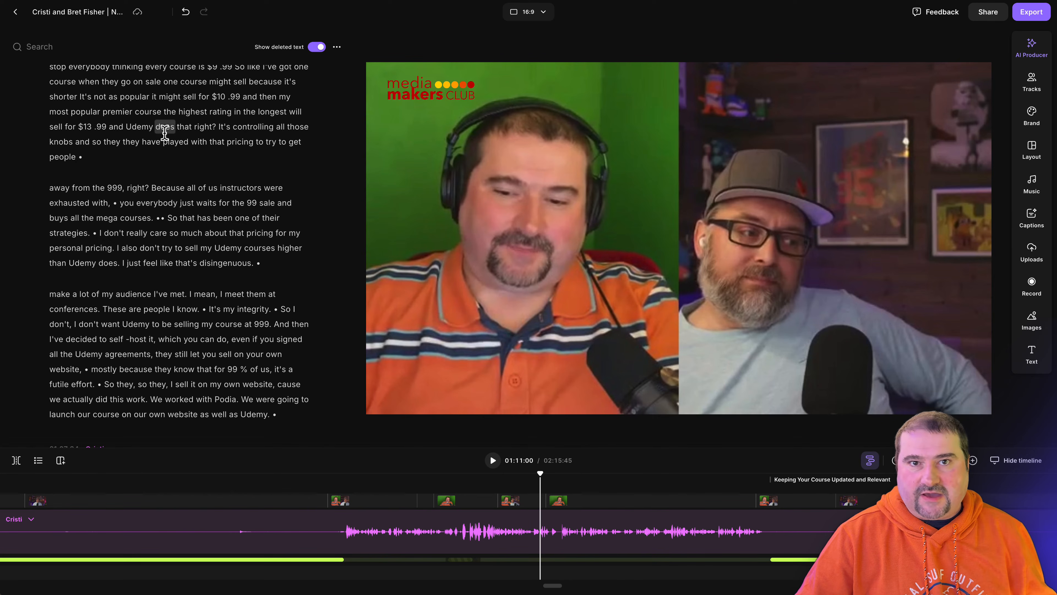
Return to the project page, open the Udemy Revenue magic clip for editing, and look through its transcript
click(16, 11)
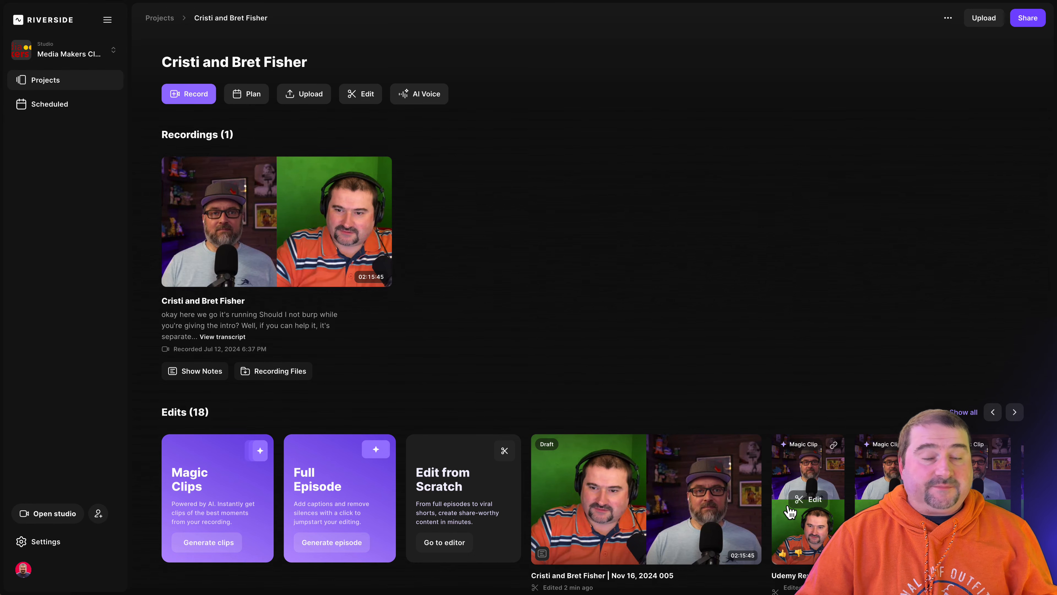
click(812, 503)
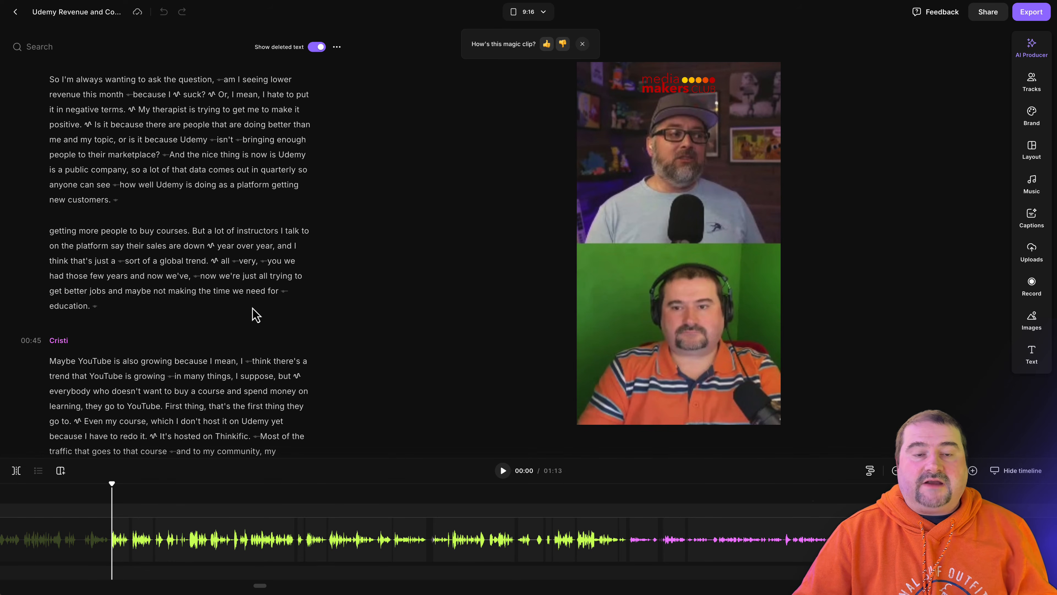
scroll(252, 310, up, 2)
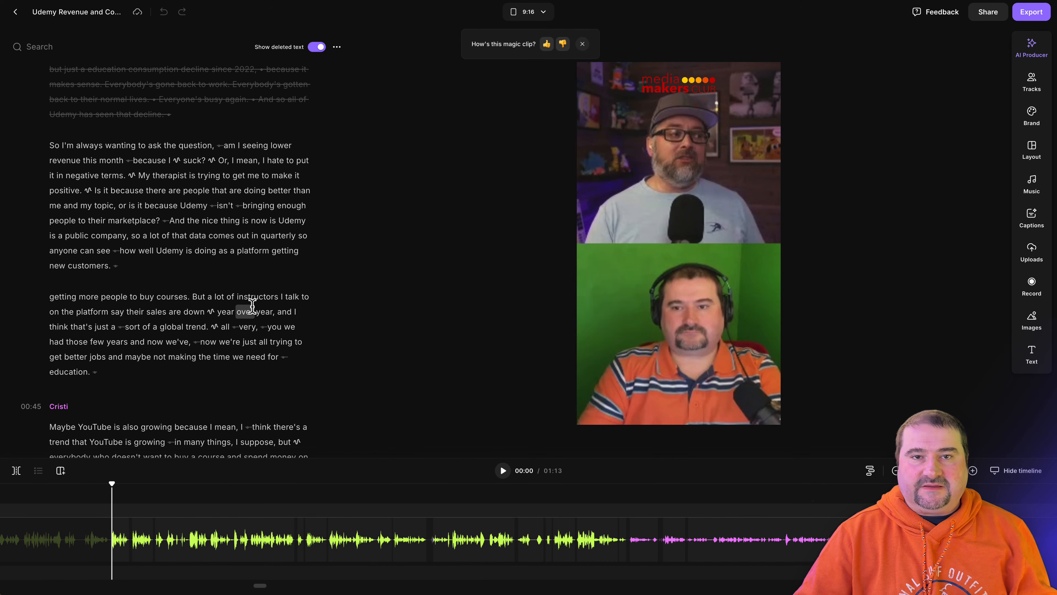
scroll(253, 307, down, 1)
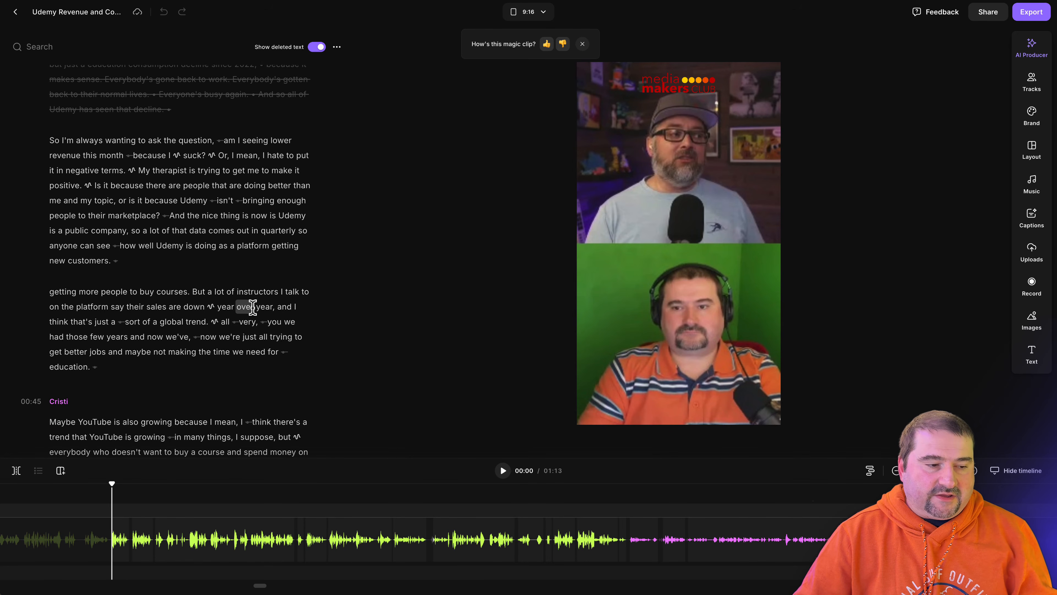
Delete the host's passage from "Maybe YouTube is also growing" to "comes from YouTube" in the clip's transcript
scroll(245, 308, down, 5)
scroll(149, 237, up, 2)
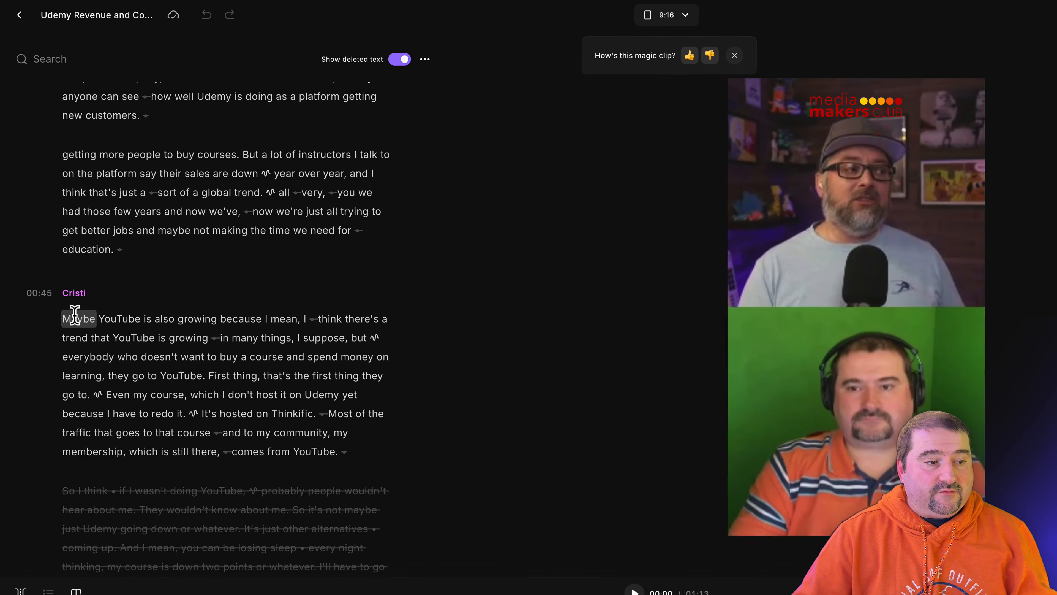
drag(75, 315, 328, 455)
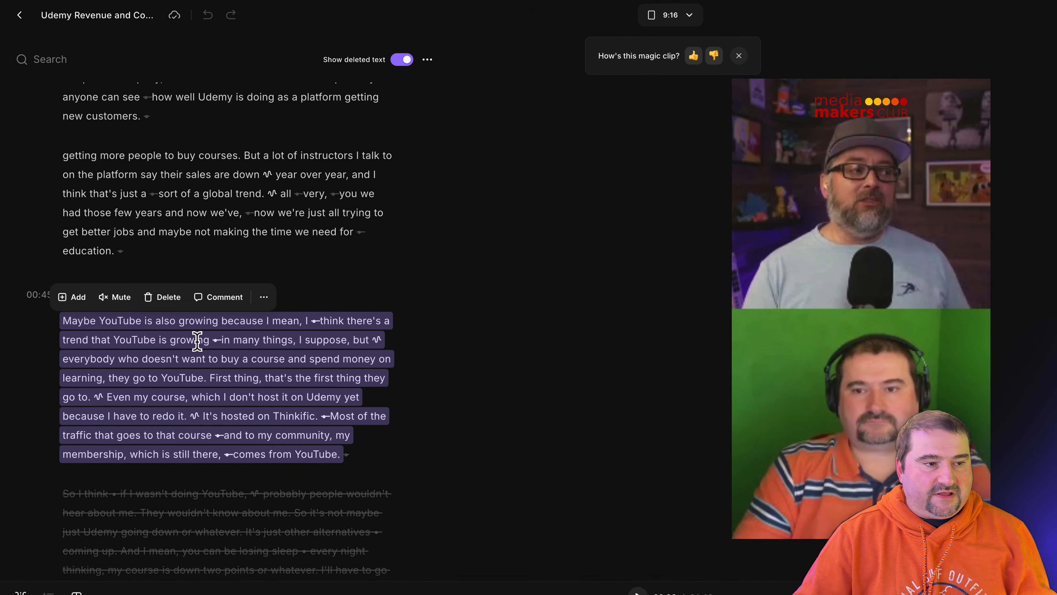
click(168, 297)
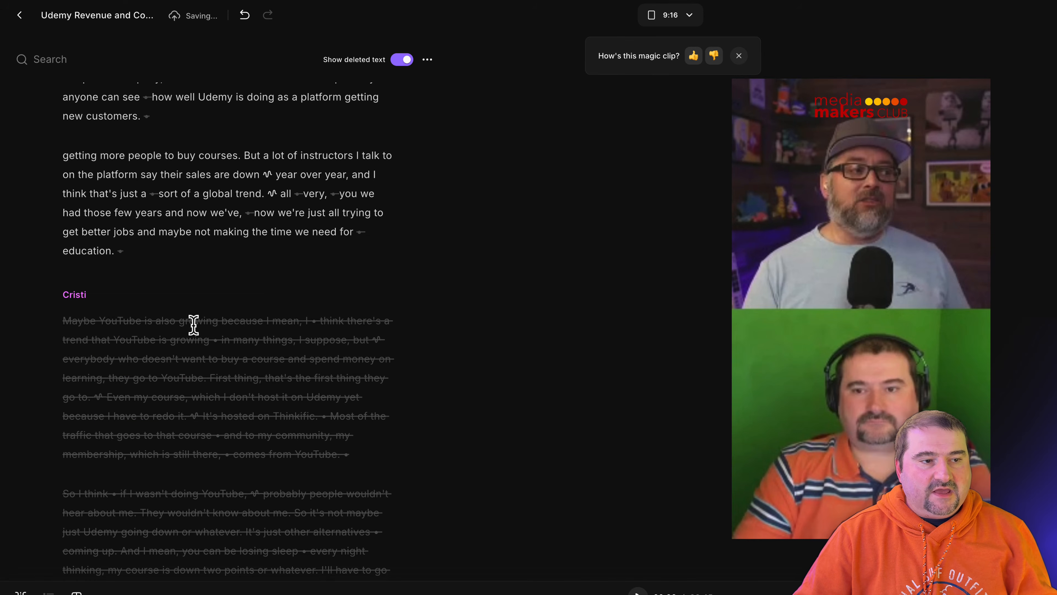
Go to the "so a lot of that data" sentence and turn off the host's track so only the guest appears
scroll(198, 330, up, 10)
scroll(198, 333, down, 5)
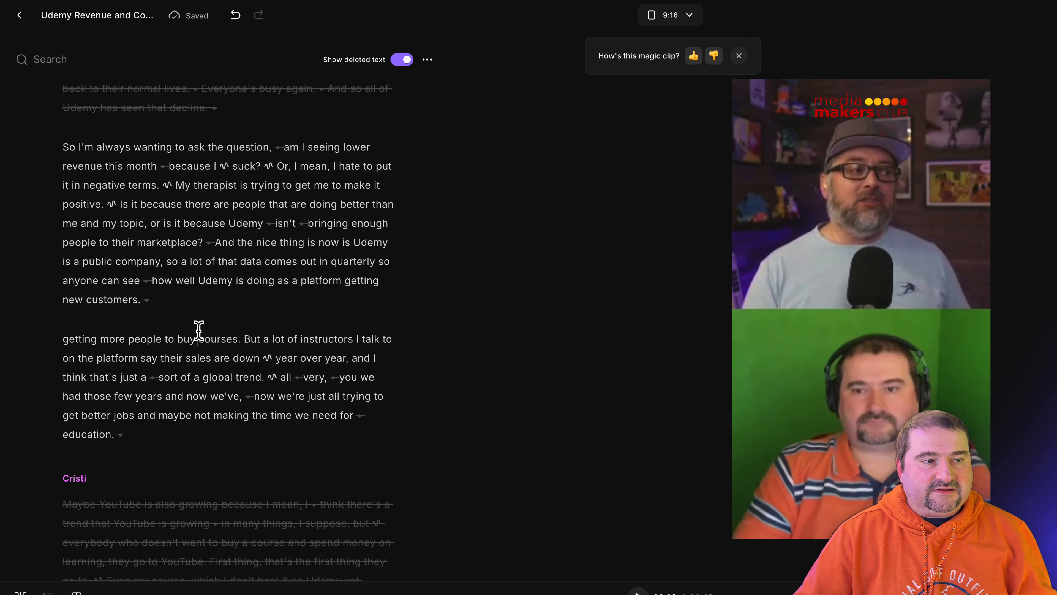
double_click(210, 265)
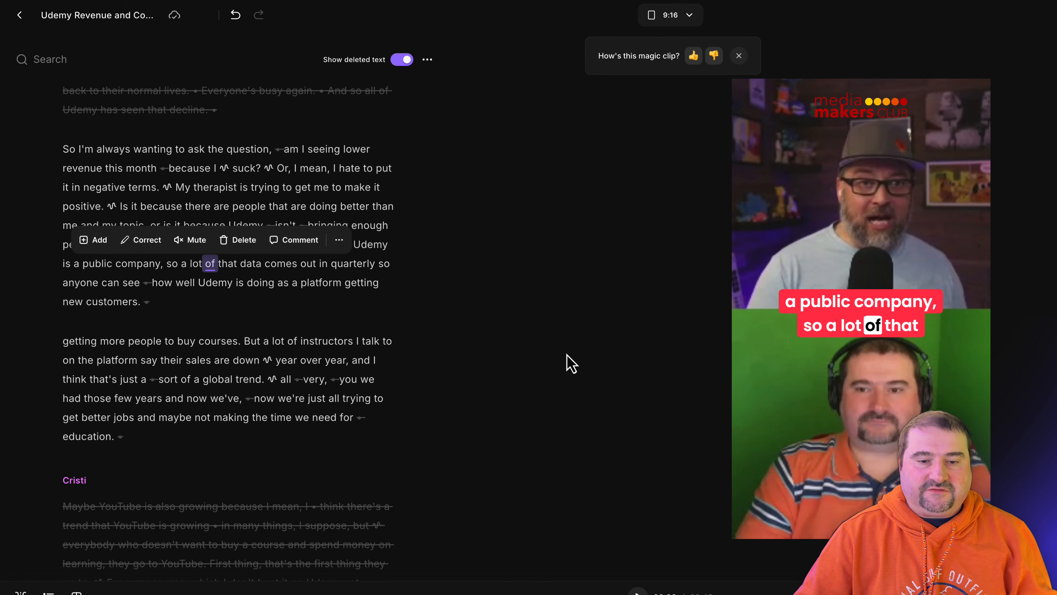
click(791, 424)
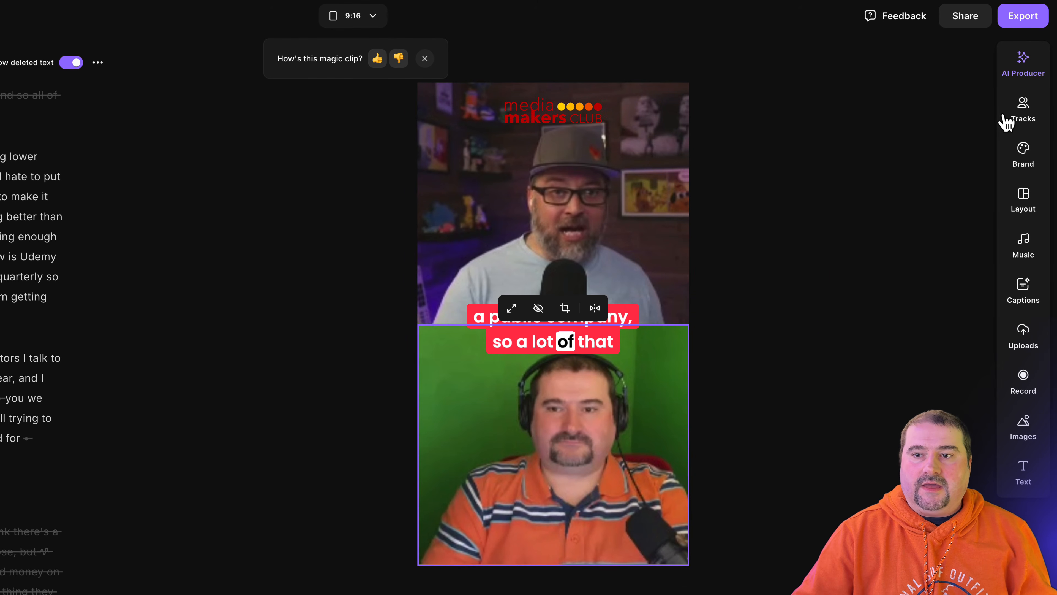
click(1008, 121)
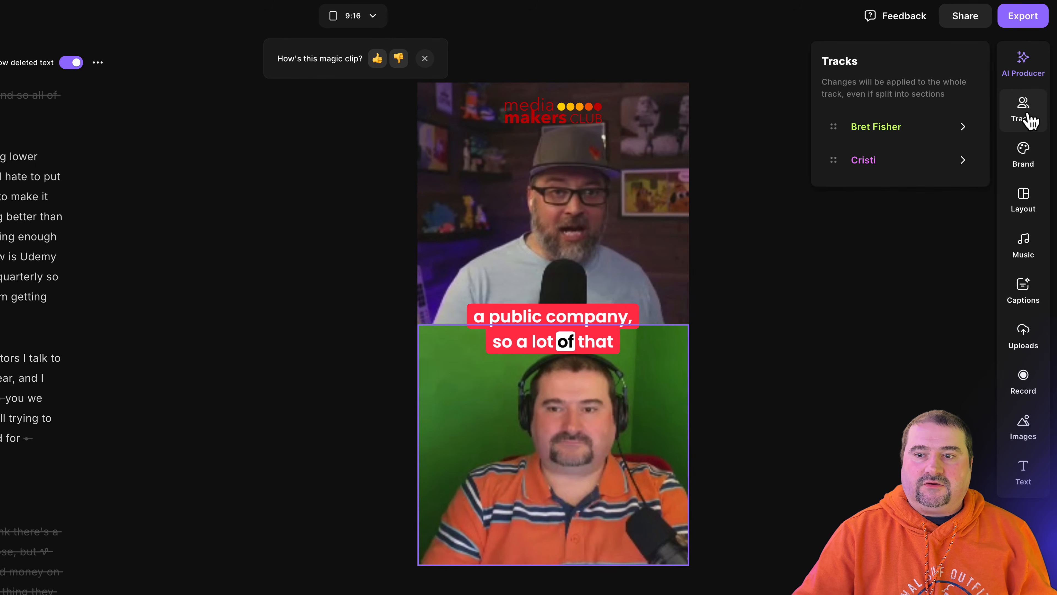
mouse_move(945, 160)
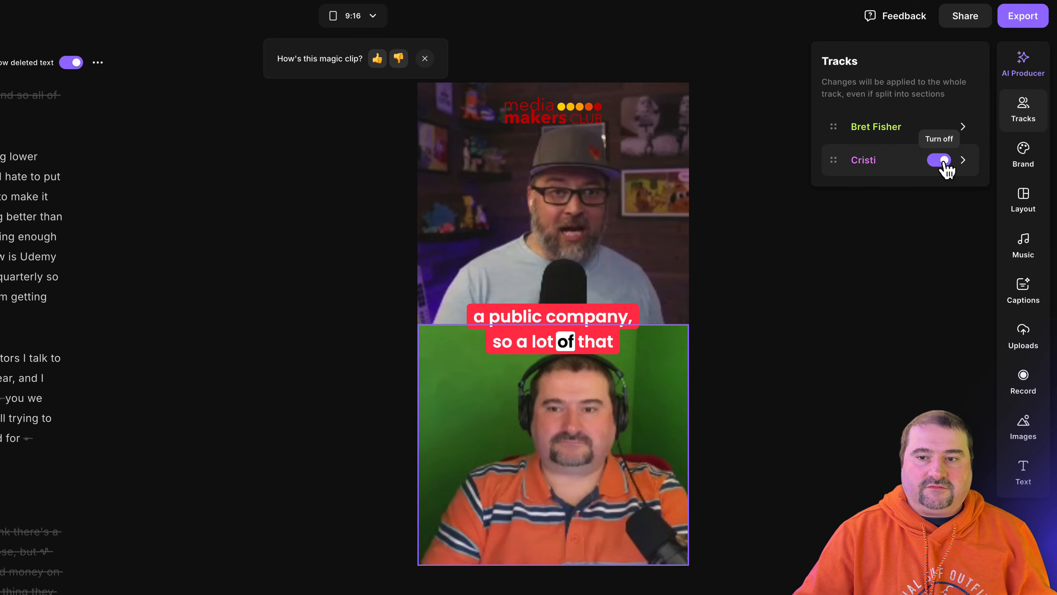
click(945, 163)
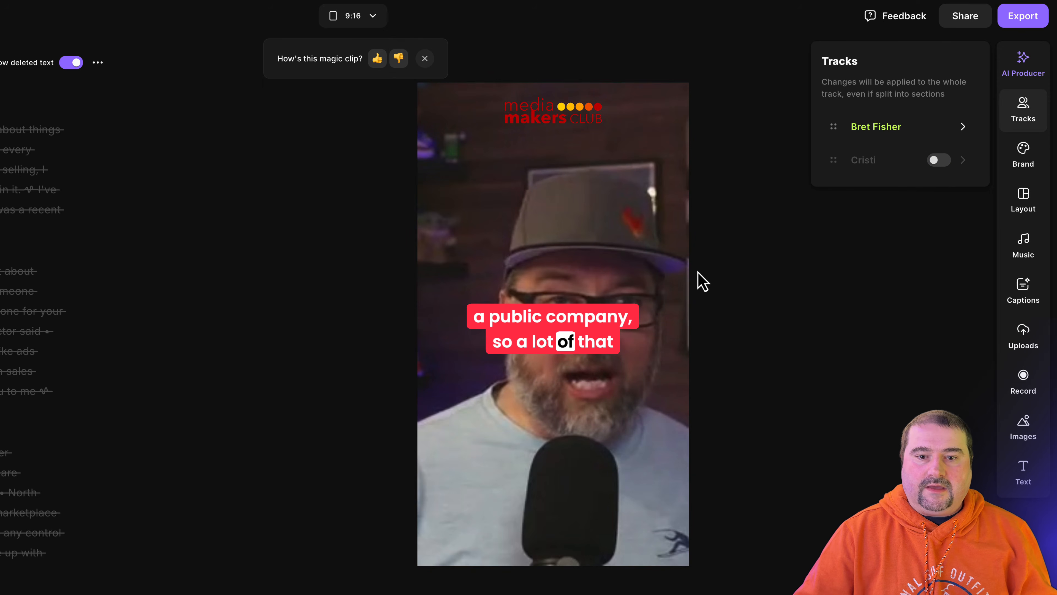
Zoom out the crop of the guest's video and shift the picture left to centre his face
click(655, 261)
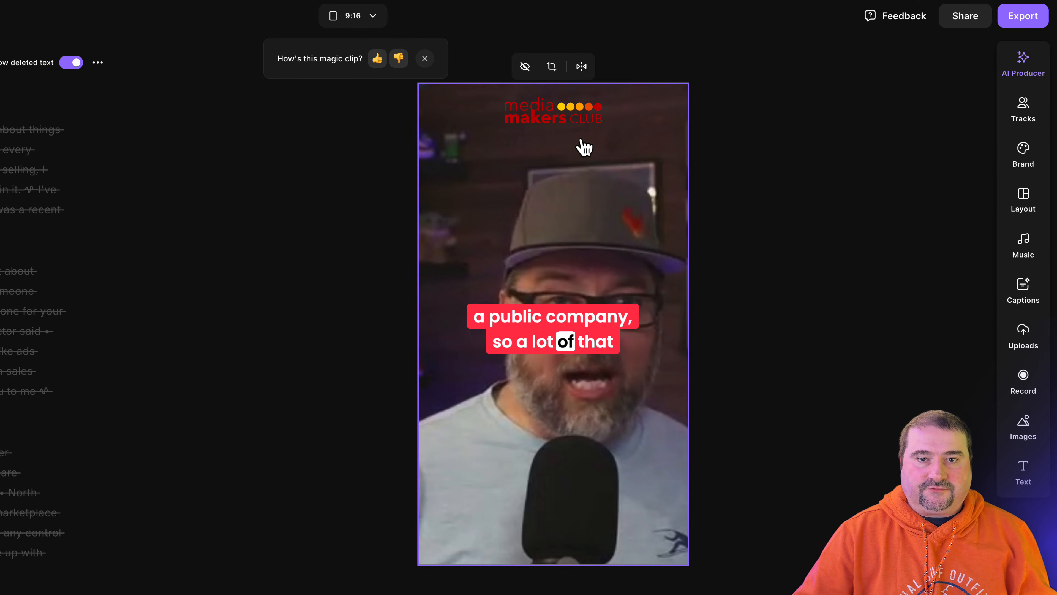
click(552, 68)
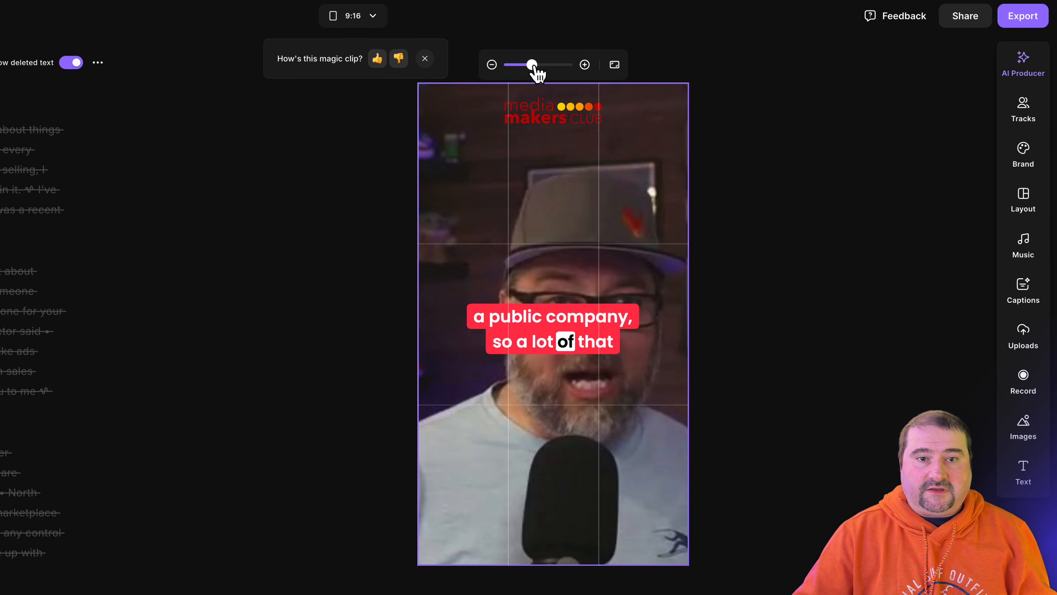
drag(532, 66, 524, 66)
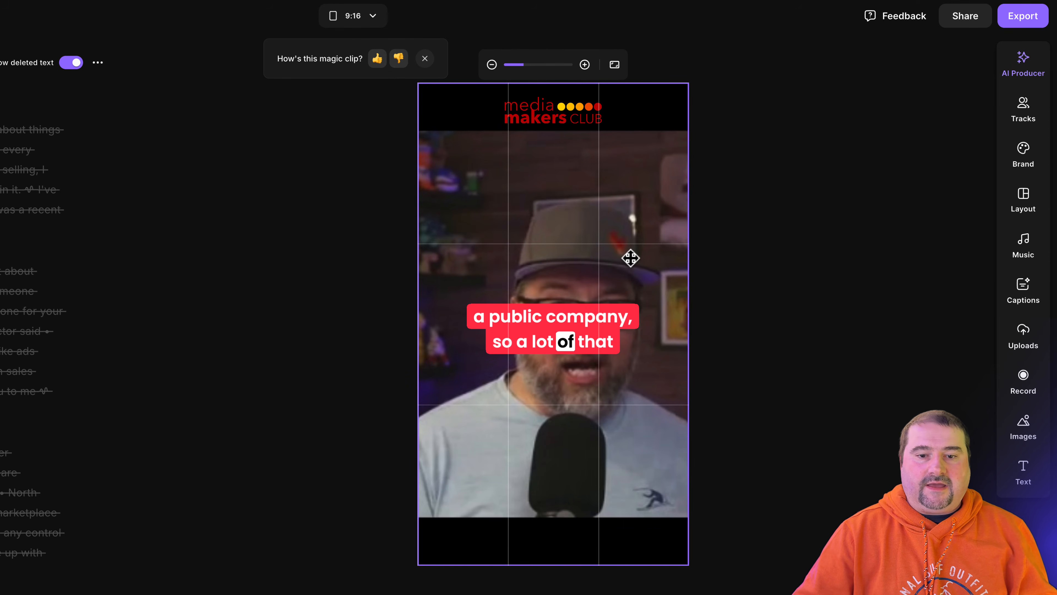
drag(631, 258, 586, 254)
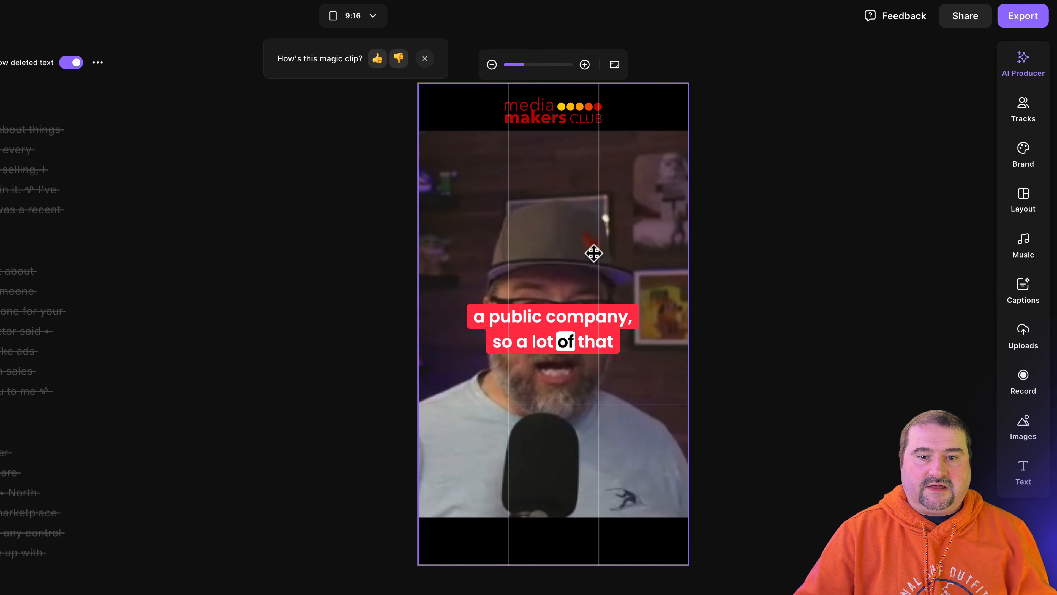
click(747, 159)
Move the captions down from the guest's face to his chest
click(593, 312)
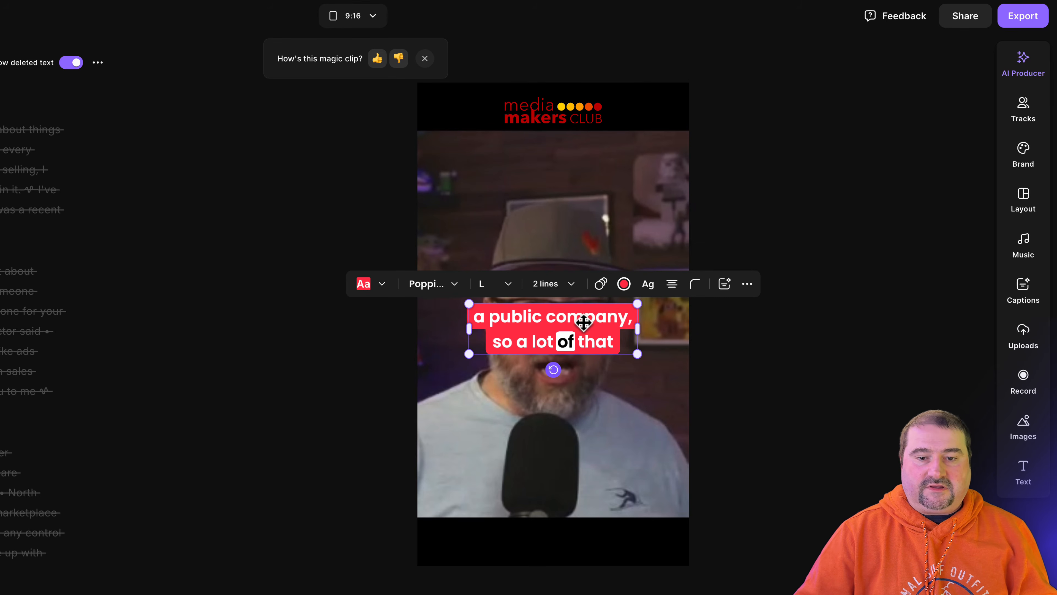
drag(582, 326, 579, 444)
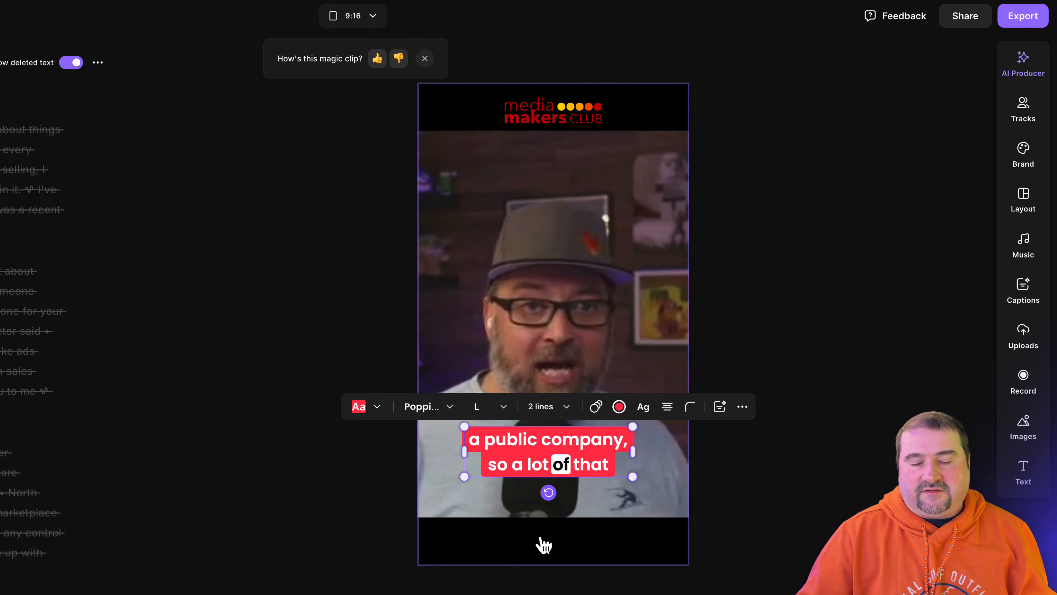
Zoom the guest's video crop back in until it fills the vertical frame without black bars
click(498, 263)
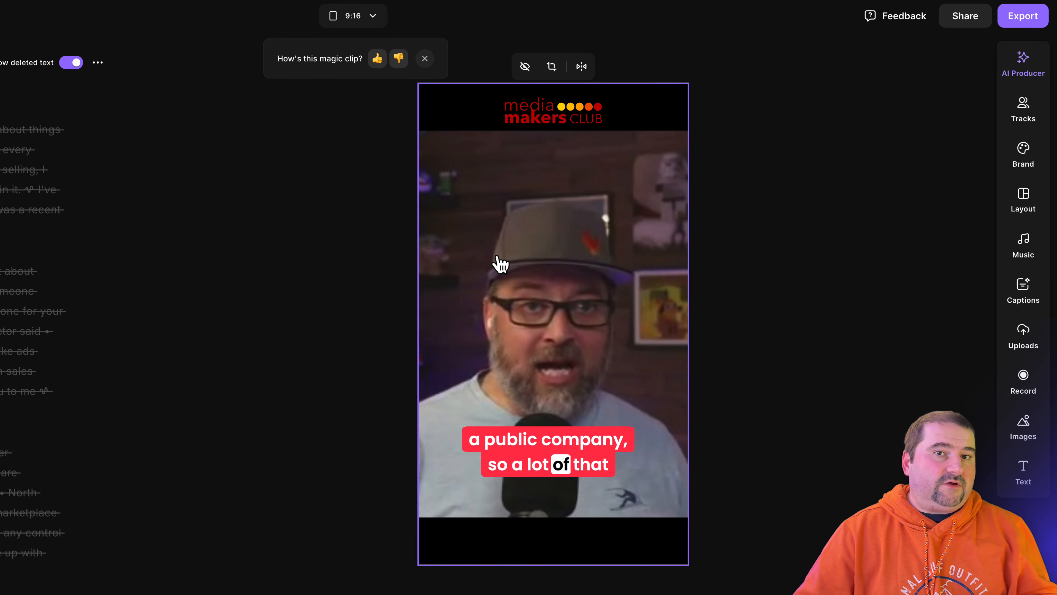
click(554, 68)
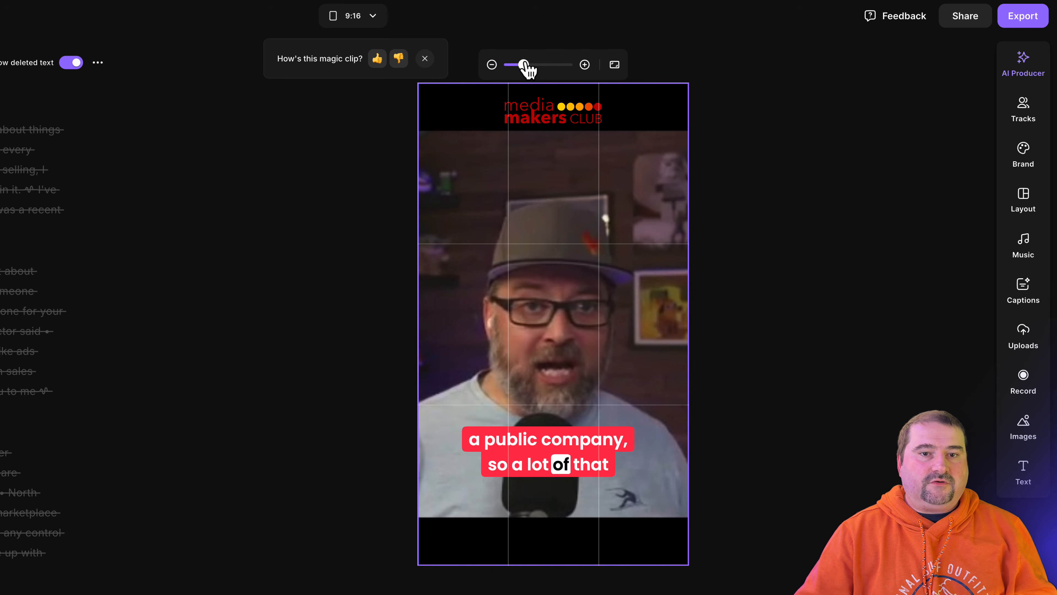
drag(524, 64, 533, 63)
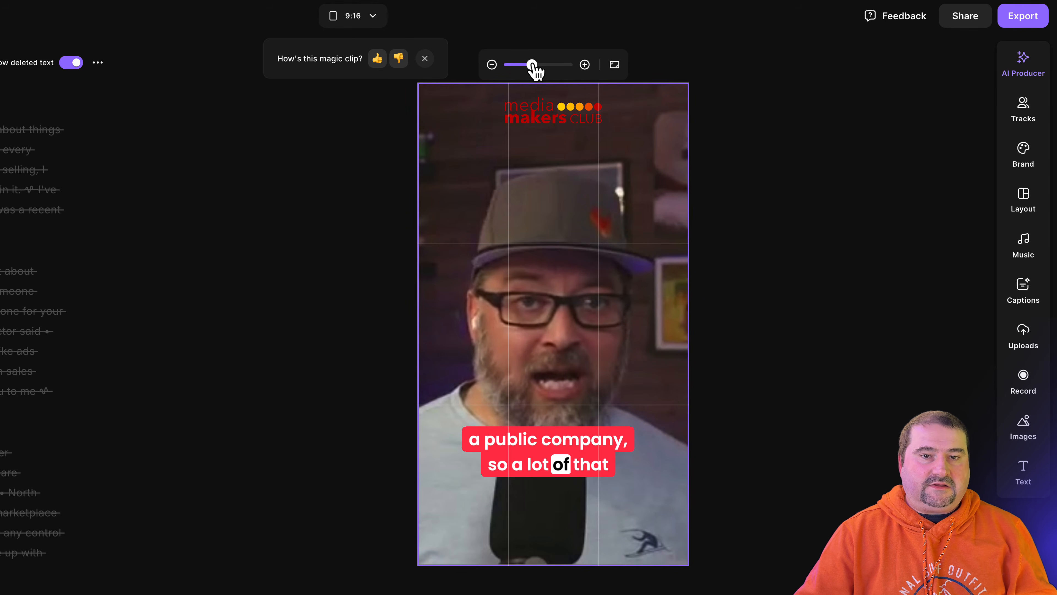
click(754, 150)
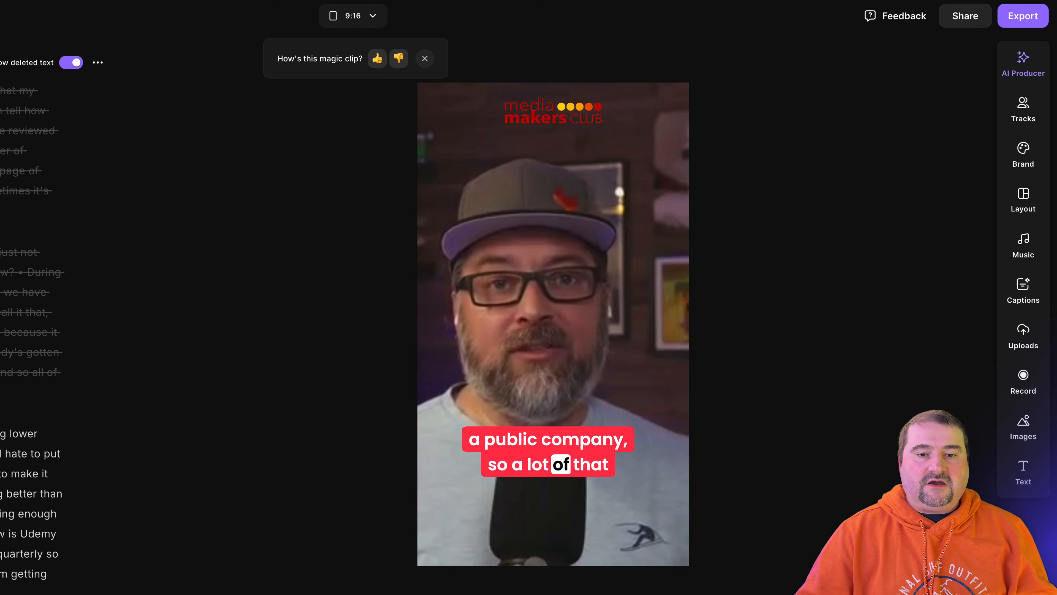
Lower the captions slightly further over the microphone and centre them horizontally in the frame
click(536, 120)
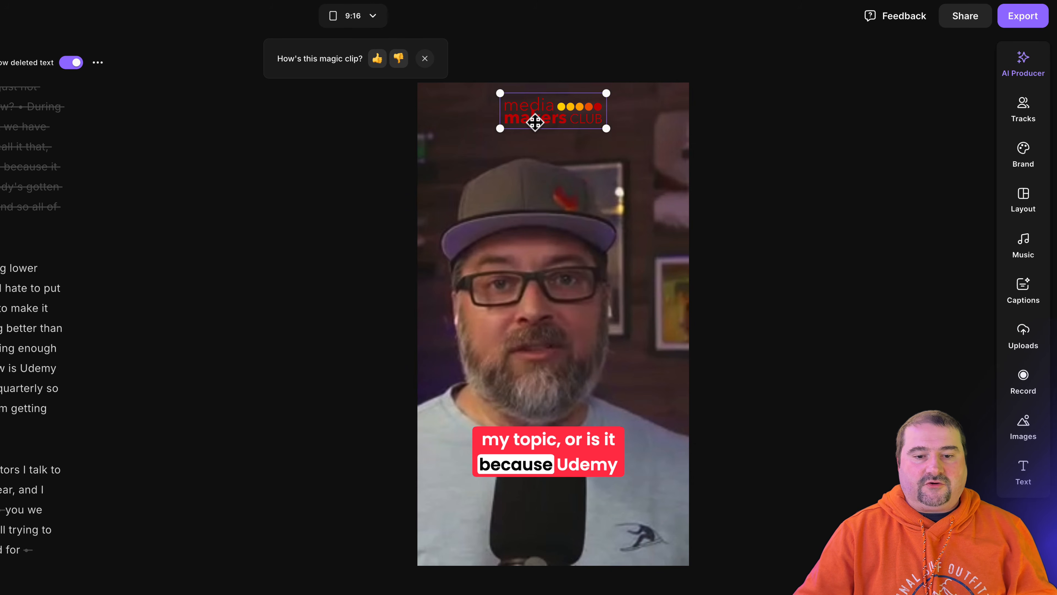
click(558, 464)
drag(568, 465, 568, 480)
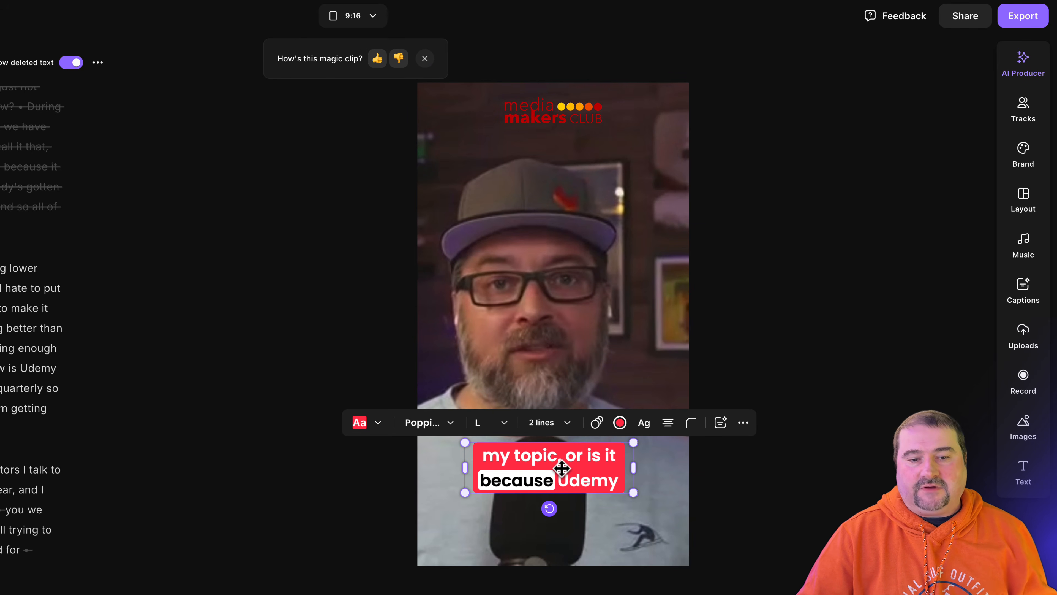
drag(562, 468, 565, 469)
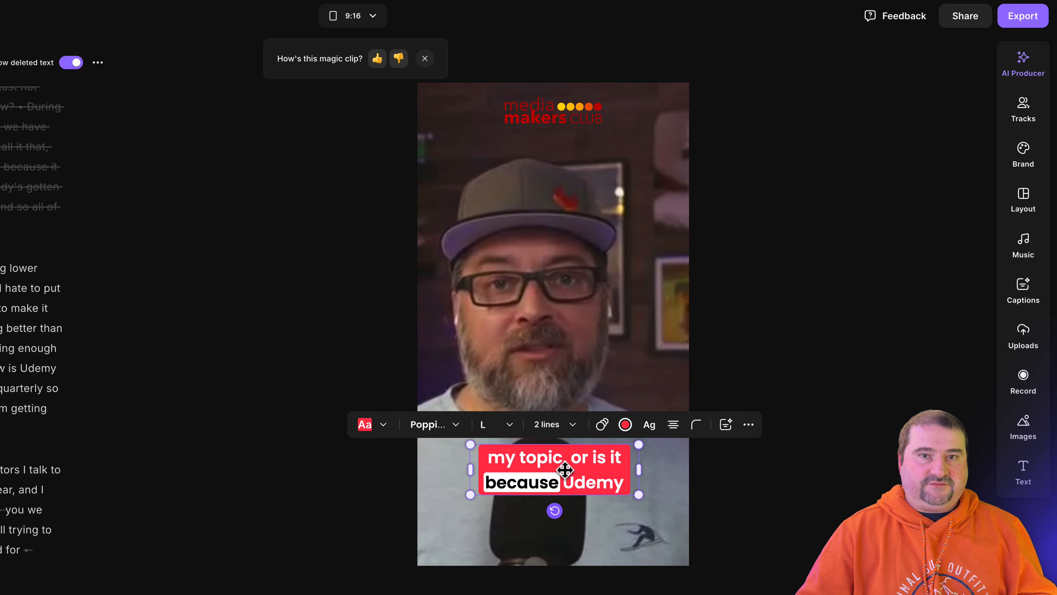
Try mirroring the guest's video horizontally and flip it back to its original orientation
click(574, 337)
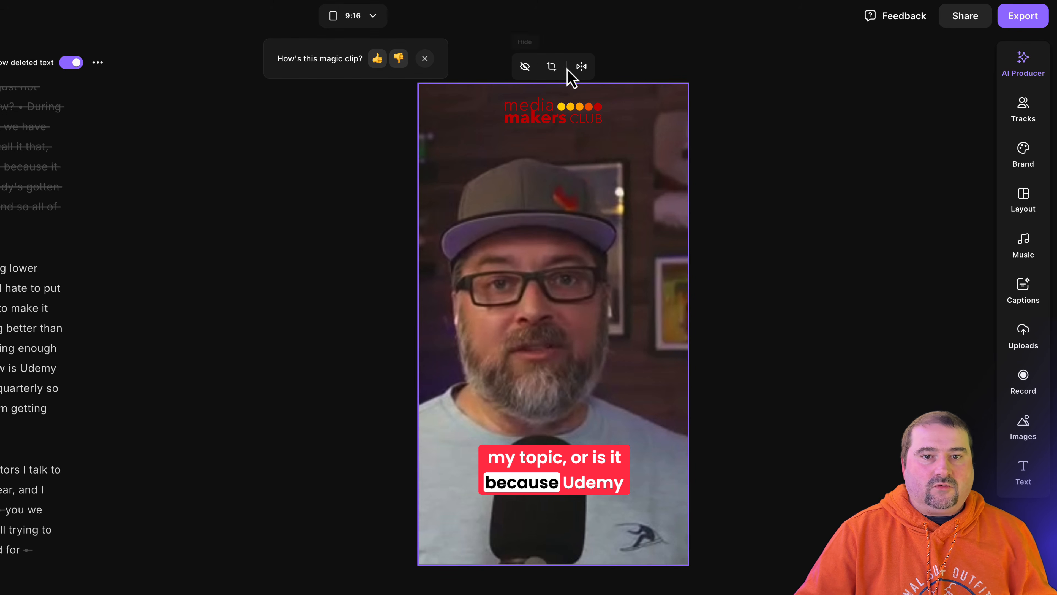
click(581, 67)
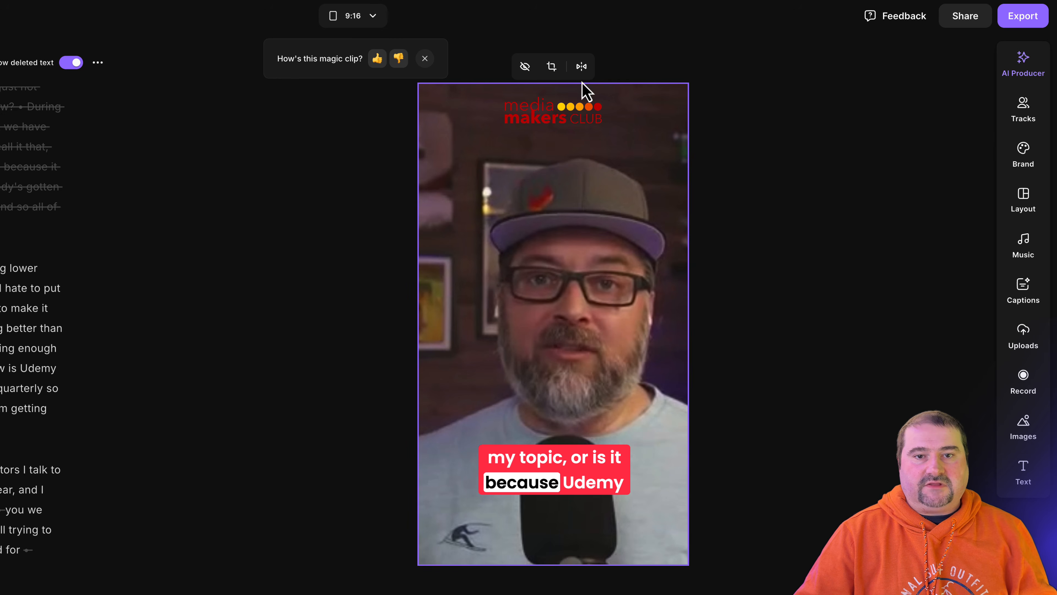
click(581, 68)
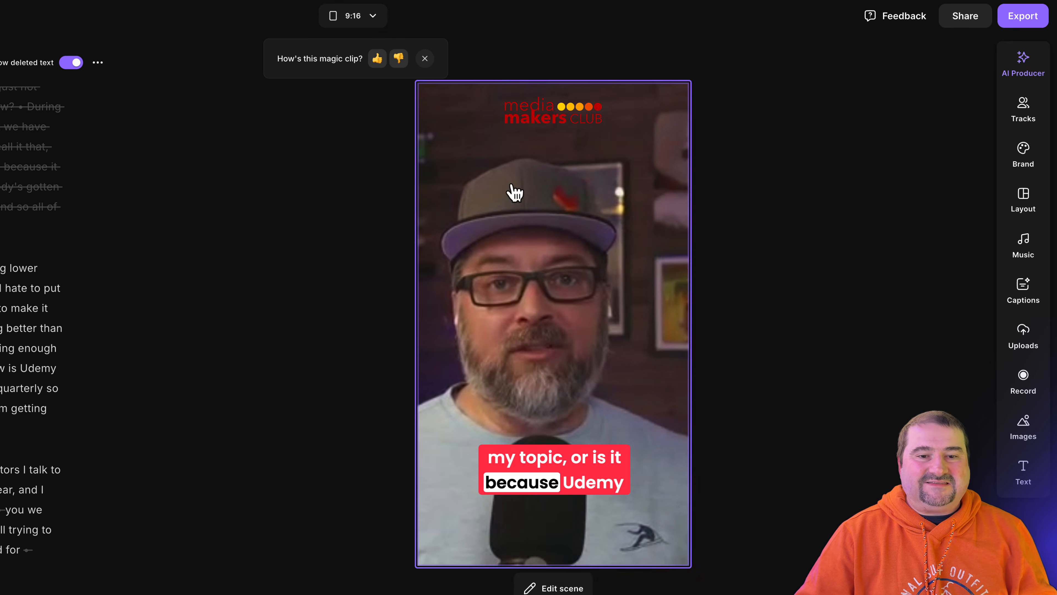